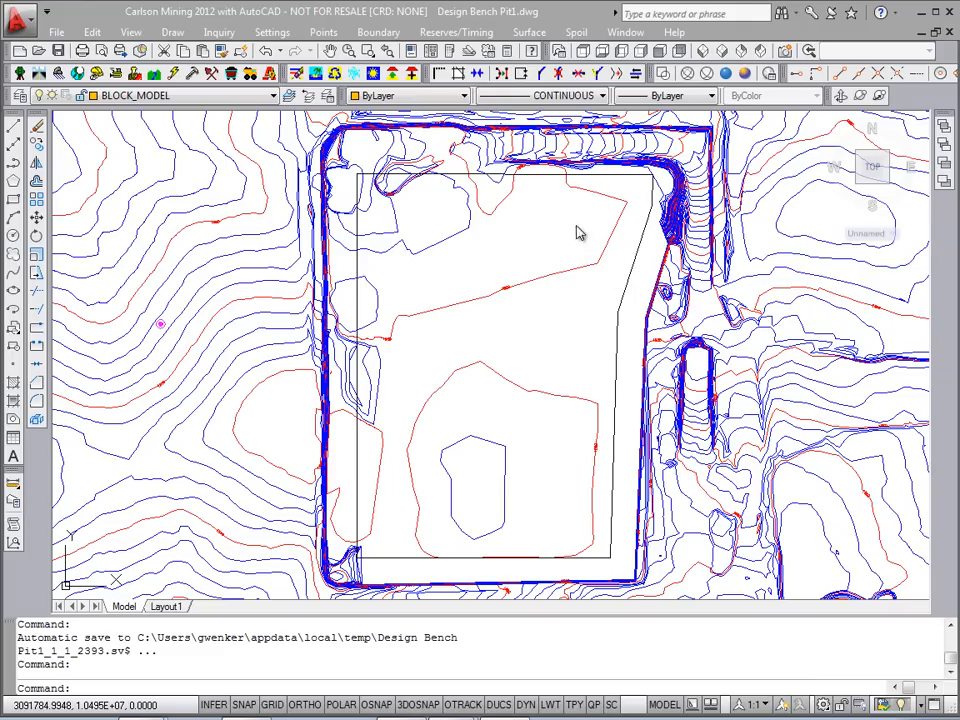
Select the black pit perimeter polyline to examine its extent, and clear the selection
click(527, 242)
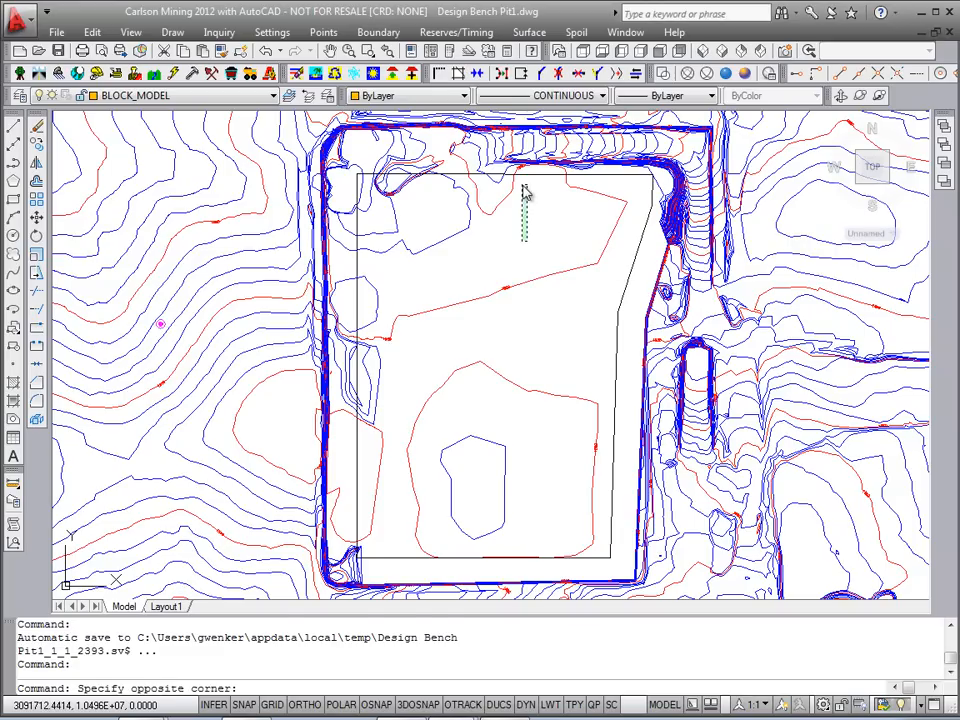
click(535, 182)
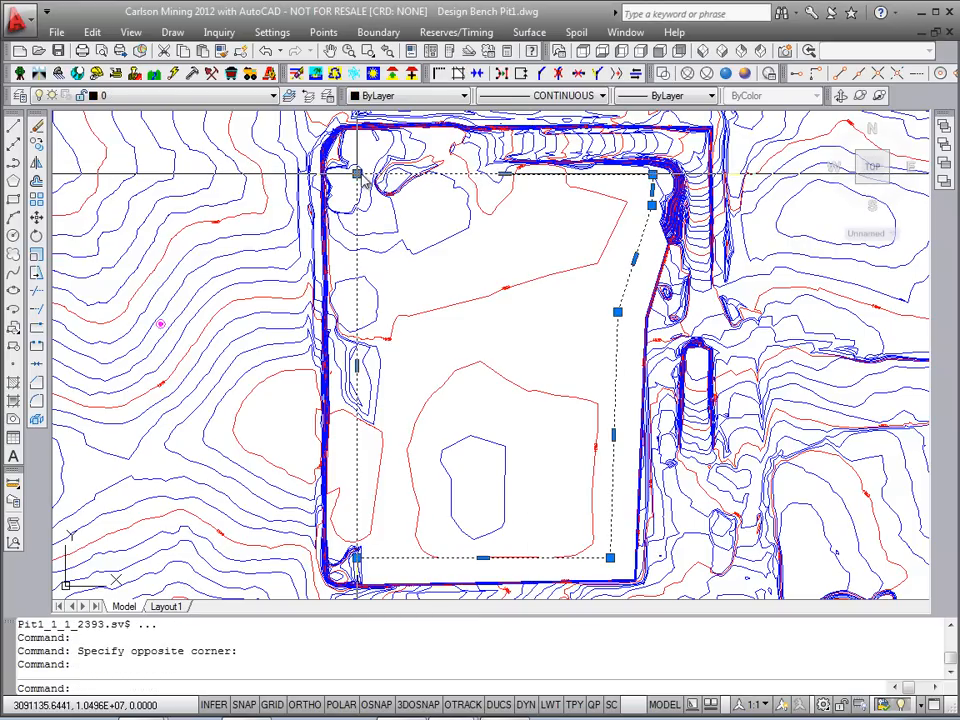
mouse_move(357, 173)
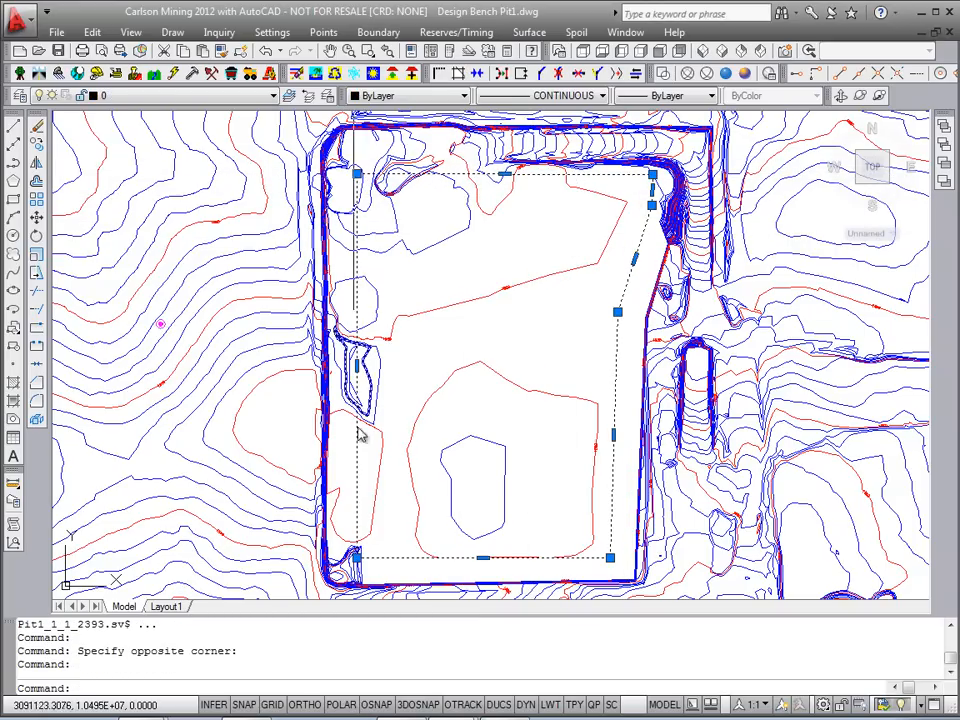
key(Escape)
key(Escape)
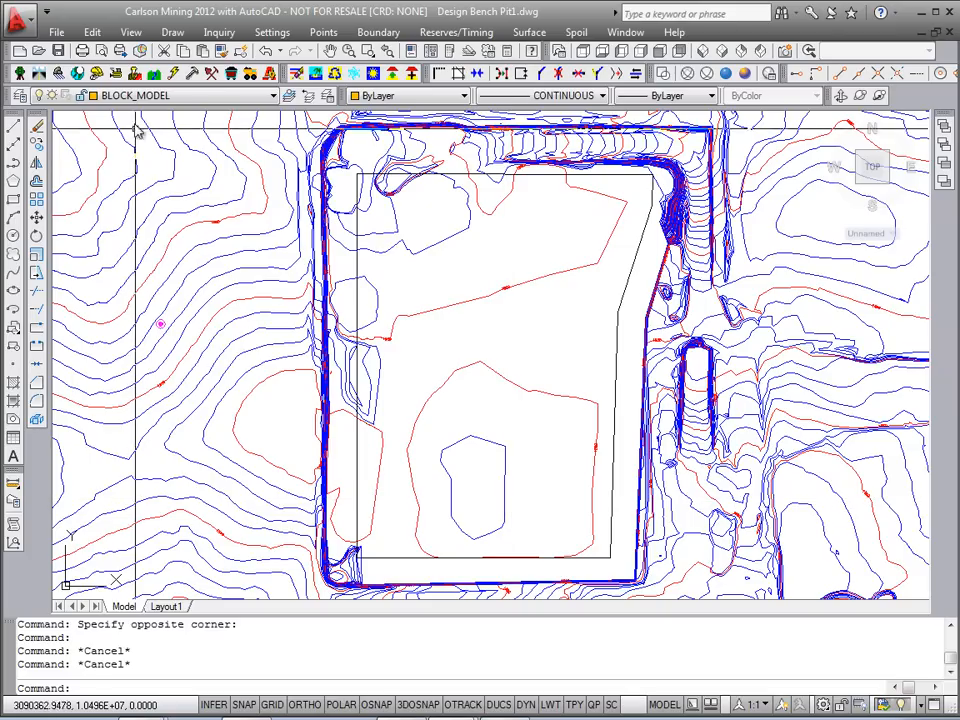
Start Design Bench Pit and accept the settings with a counter-clockwise road 100 wide at slope 10 and a horizontal interval of 25
click(529, 32)
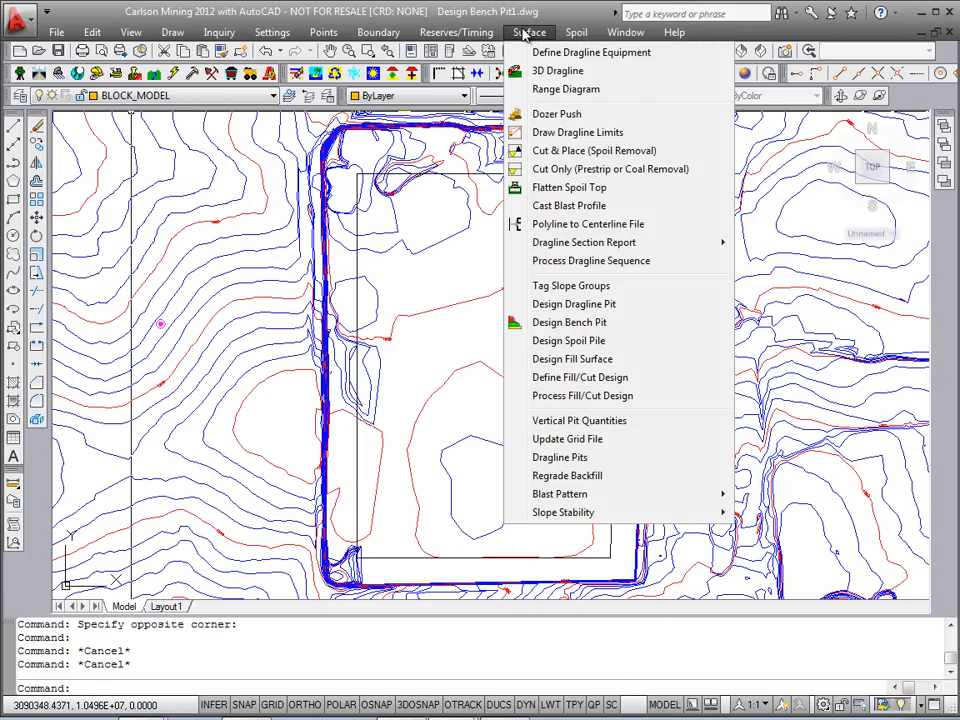
click(568, 322)
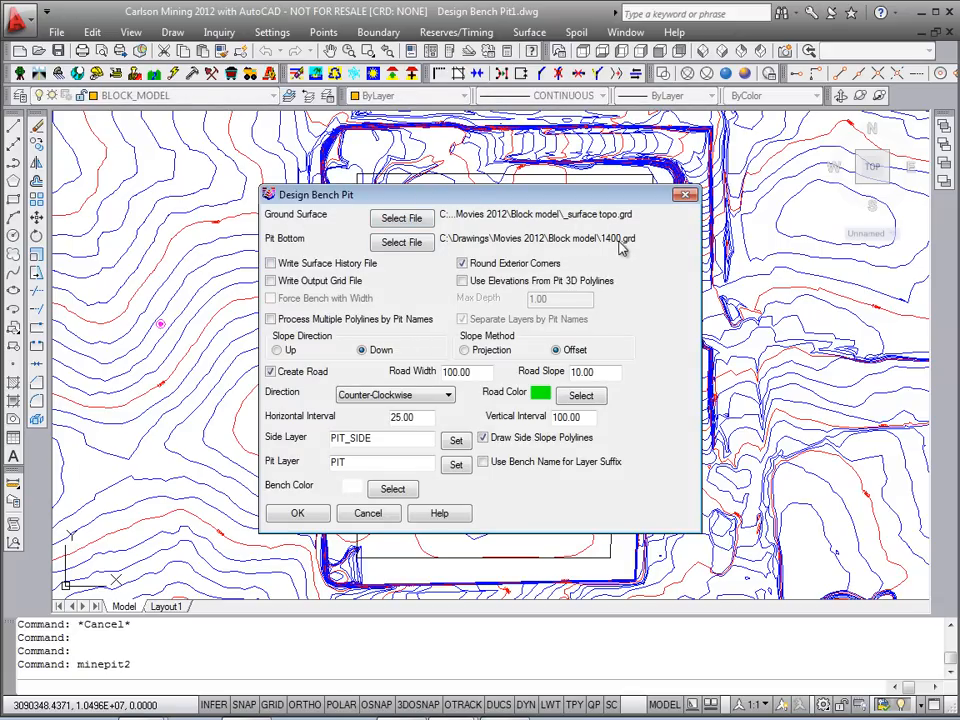
drag(557, 195, 798, 387)
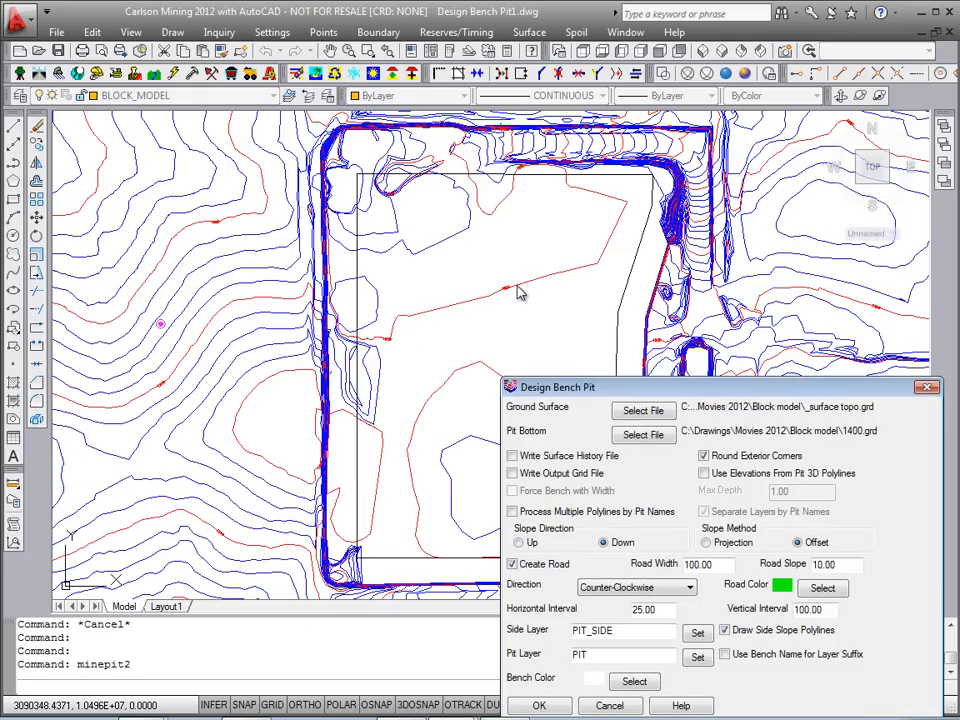
mouse_move(560, 387)
mouse_down()
mouse_move(536, 375)
mouse_move(375, 145)
mouse_up()
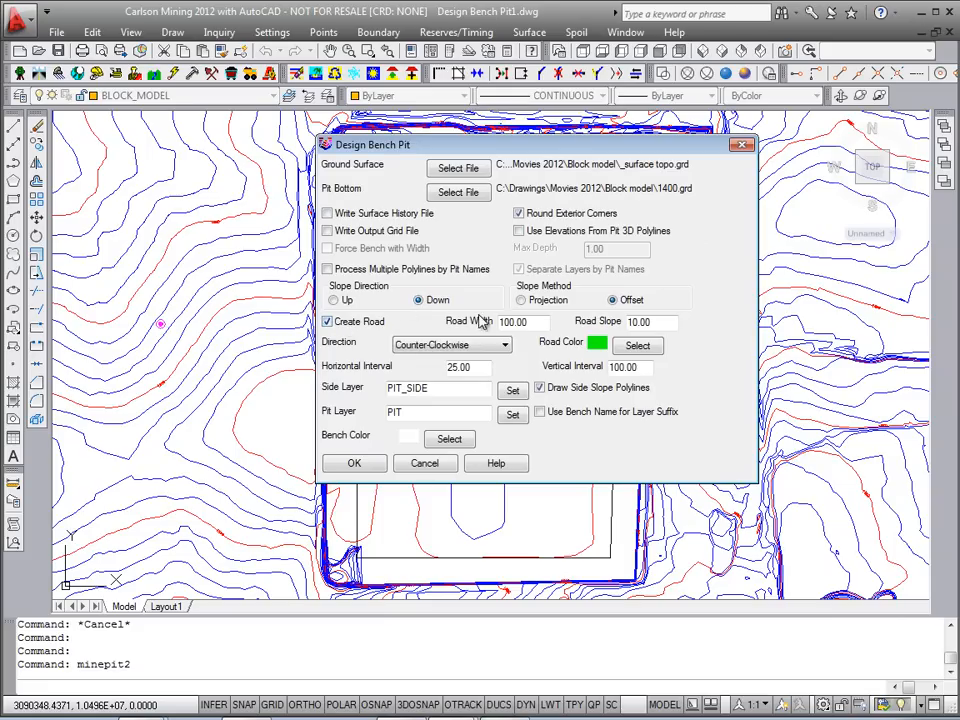
drag(534, 322, 506, 323)
double_click(628, 322)
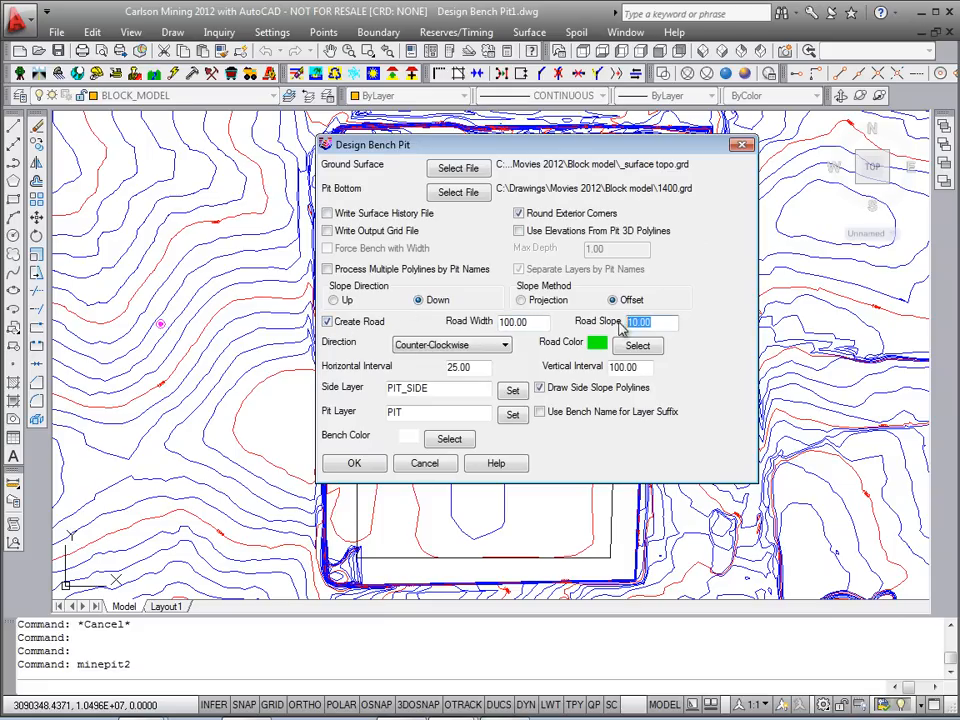
double_click(479, 367)
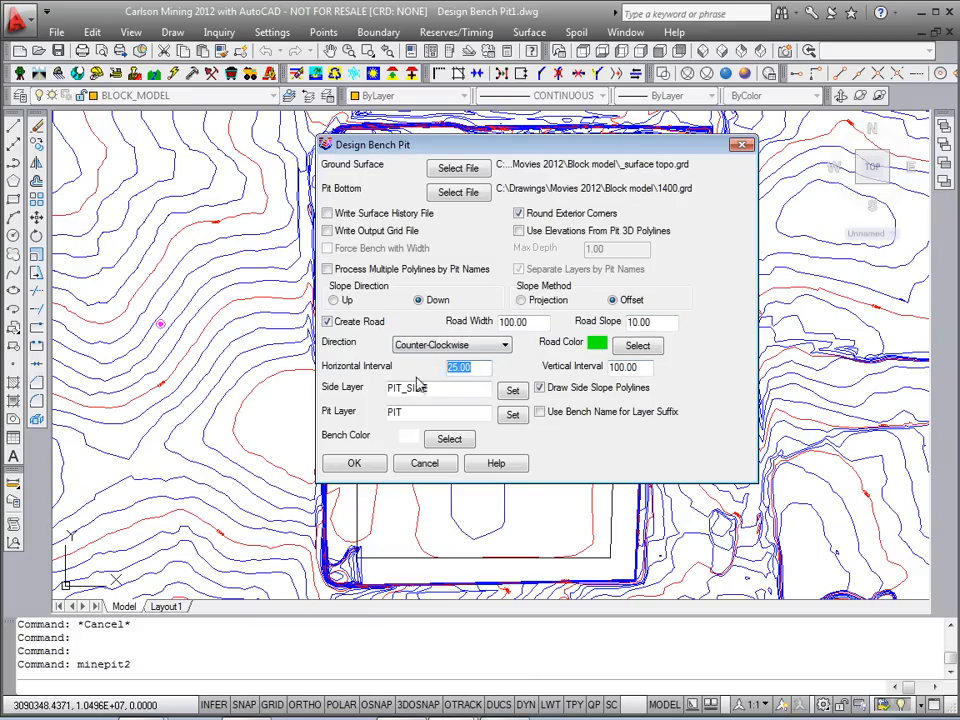
click(352, 465)
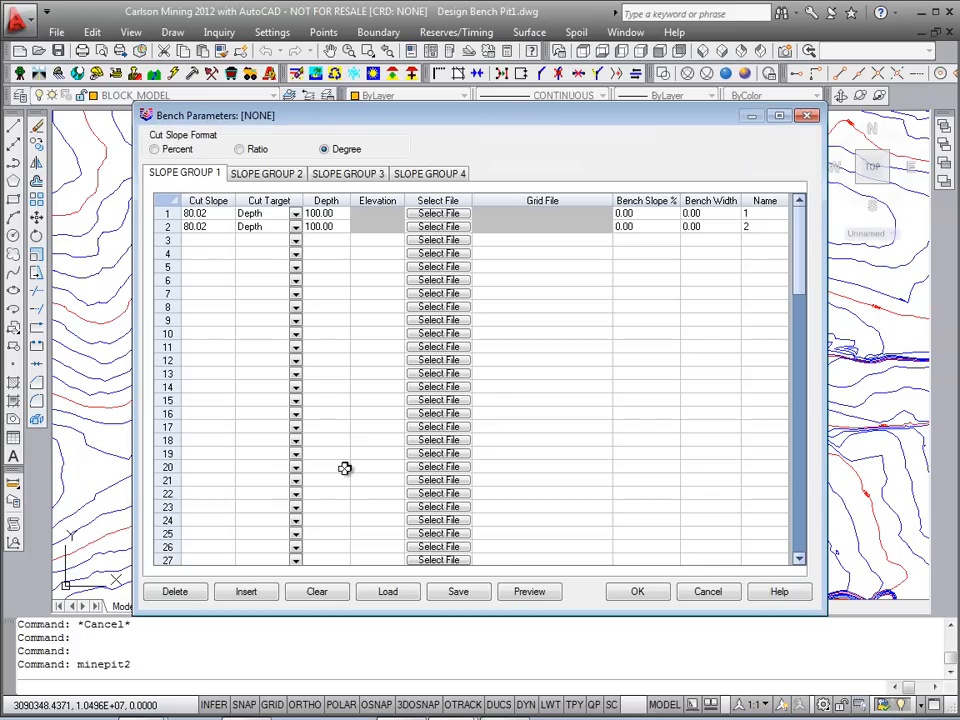
Preview the Slope Group 1 bench profile and accept the parameters of two benches with 80.02 degree cut slopes and 100 depth
drag(344, 110, 360, 106)
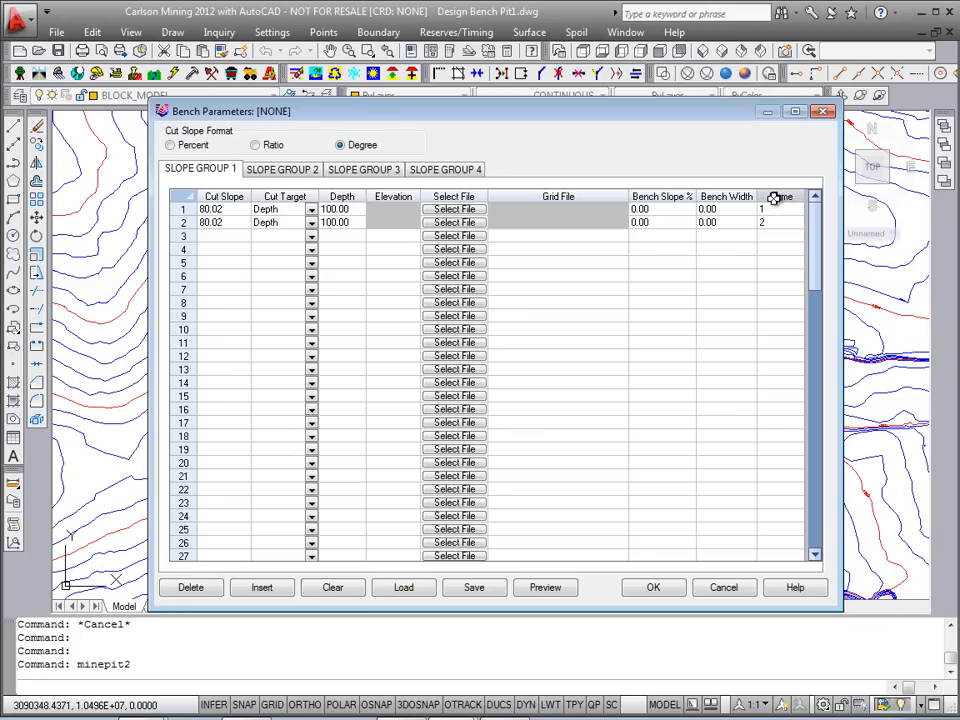
mouse_move(620, 119)
mouse_down()
mouse_move(677, 444)
mouse_move(677, 524)
mouse_up()
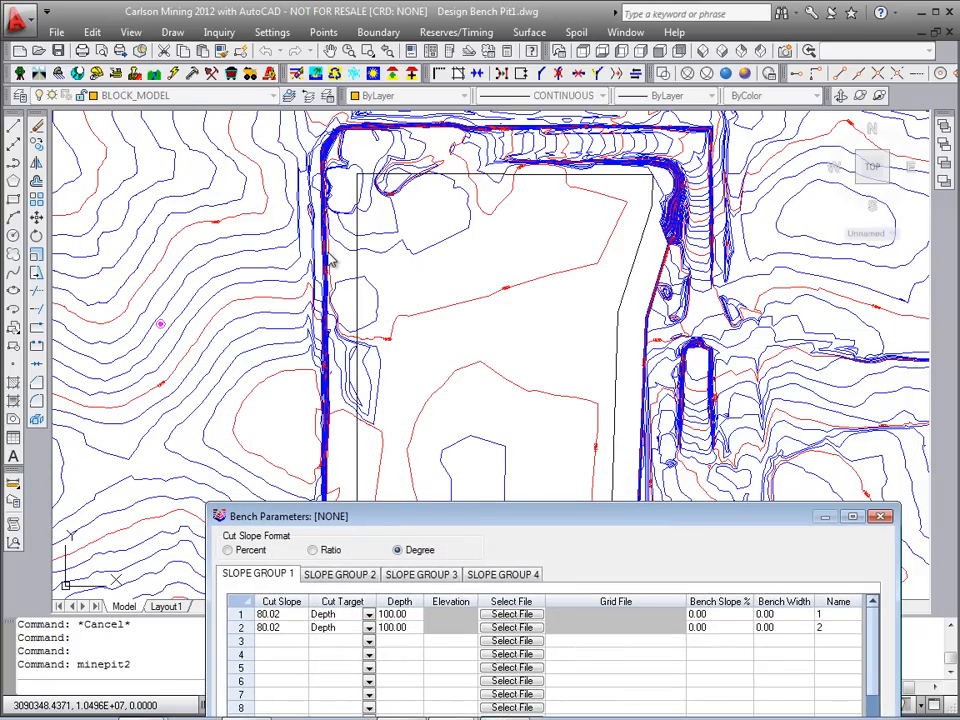
drag(557, 516, 496, 65)
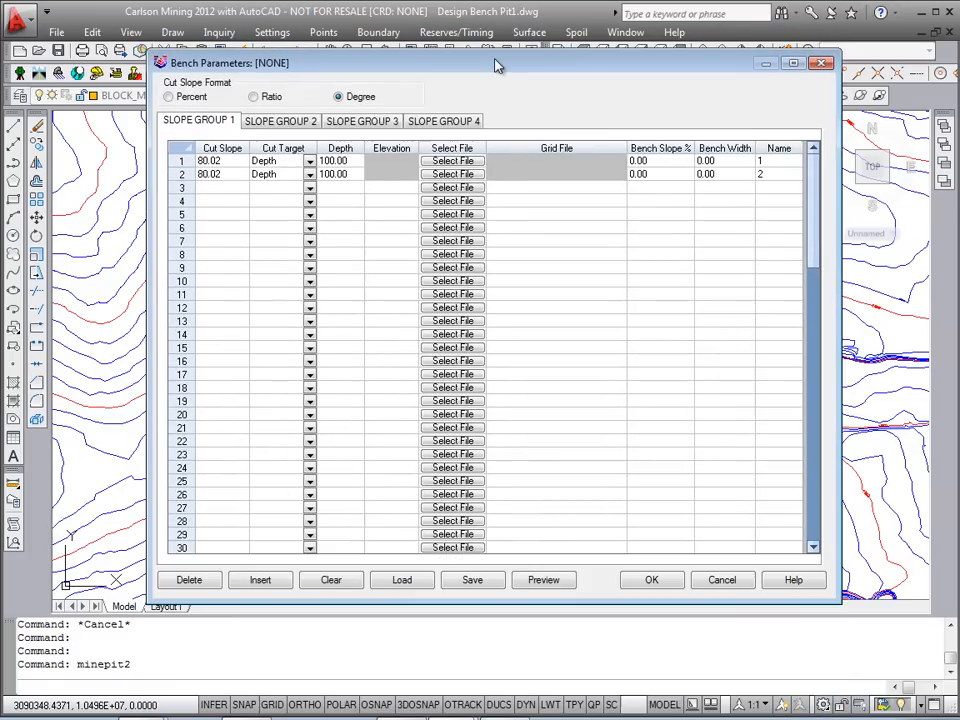
click(561, 585)
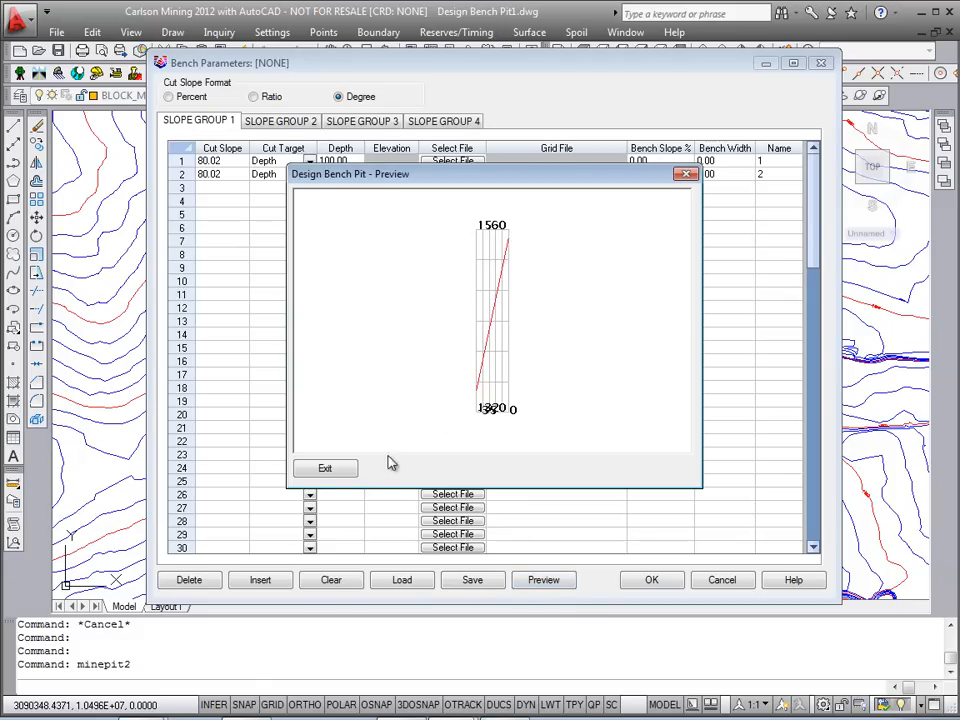
click(330, 470)
click(651, 580)
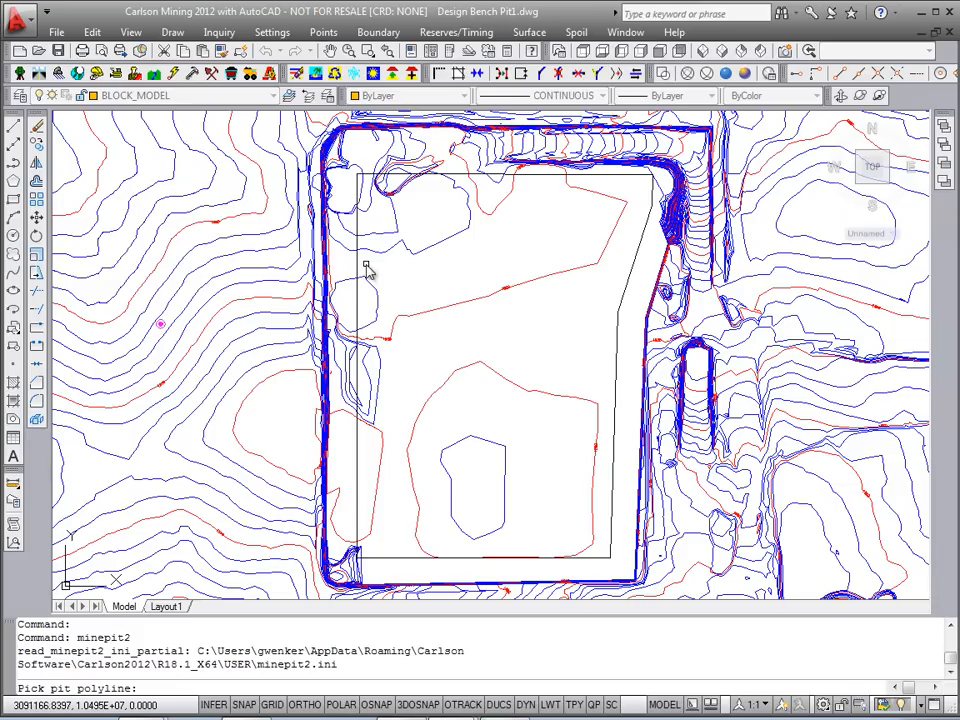
Generate the bench pit from the black perimeter polyline, starting the road at its northwest corner intersection, and close the volume report
click(358, 279)
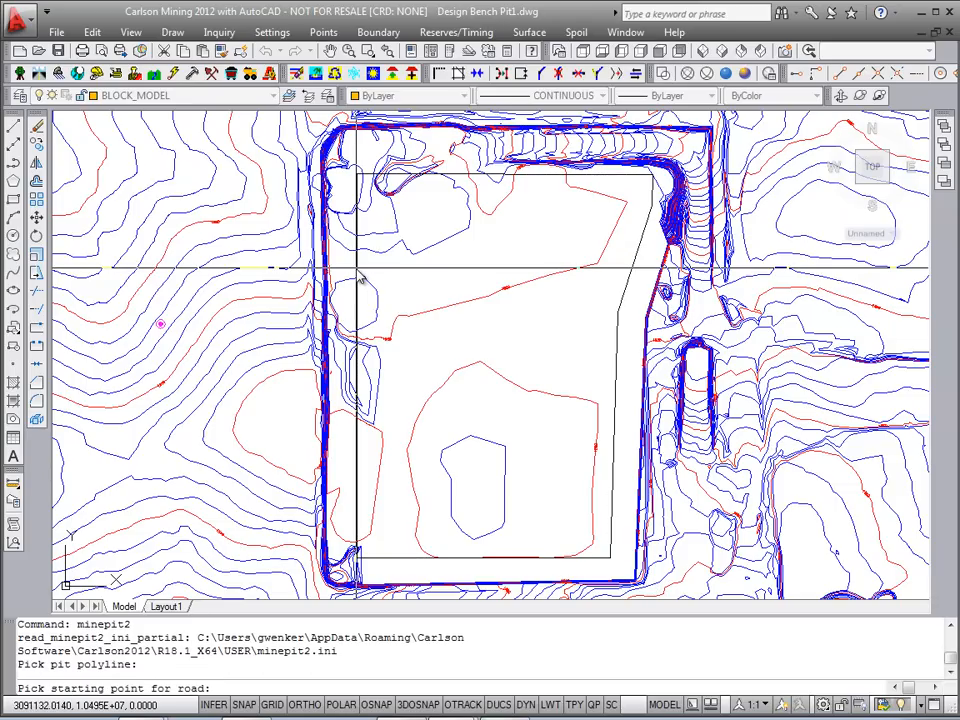
shift+right_click(362, 280)
click(424, 415)
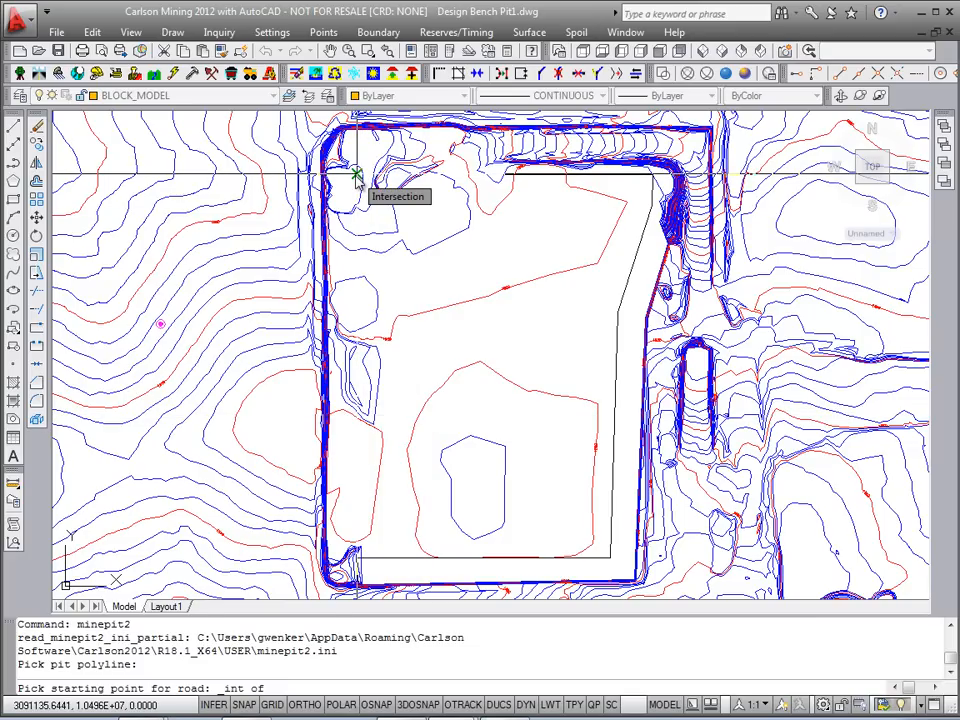
click(357, 177)
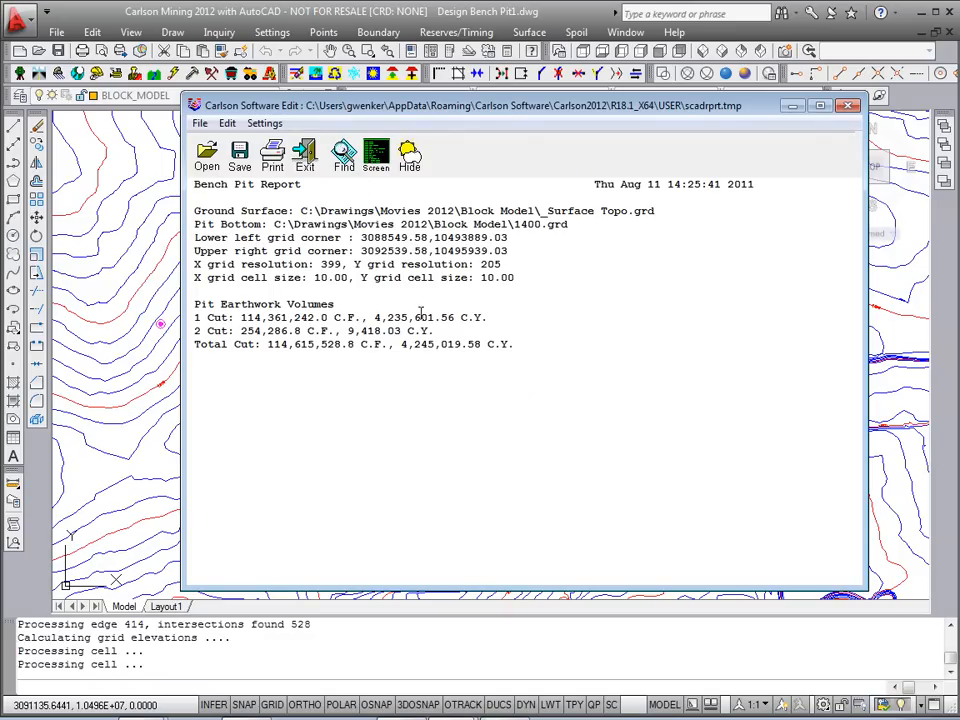
drag(522, 97, 505, 99)
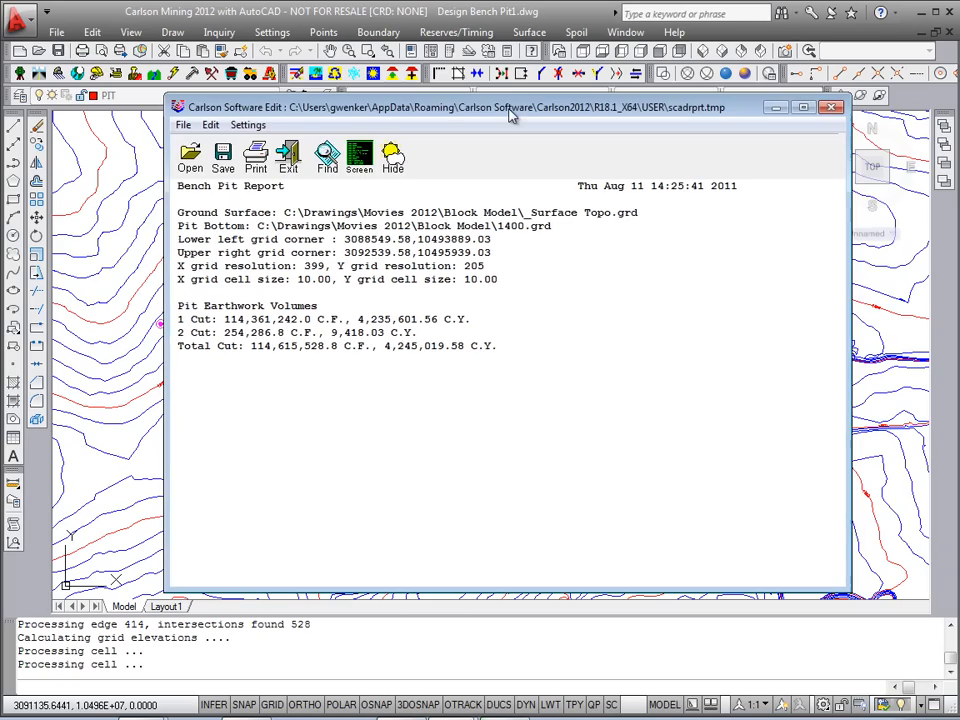
click(834, 108)
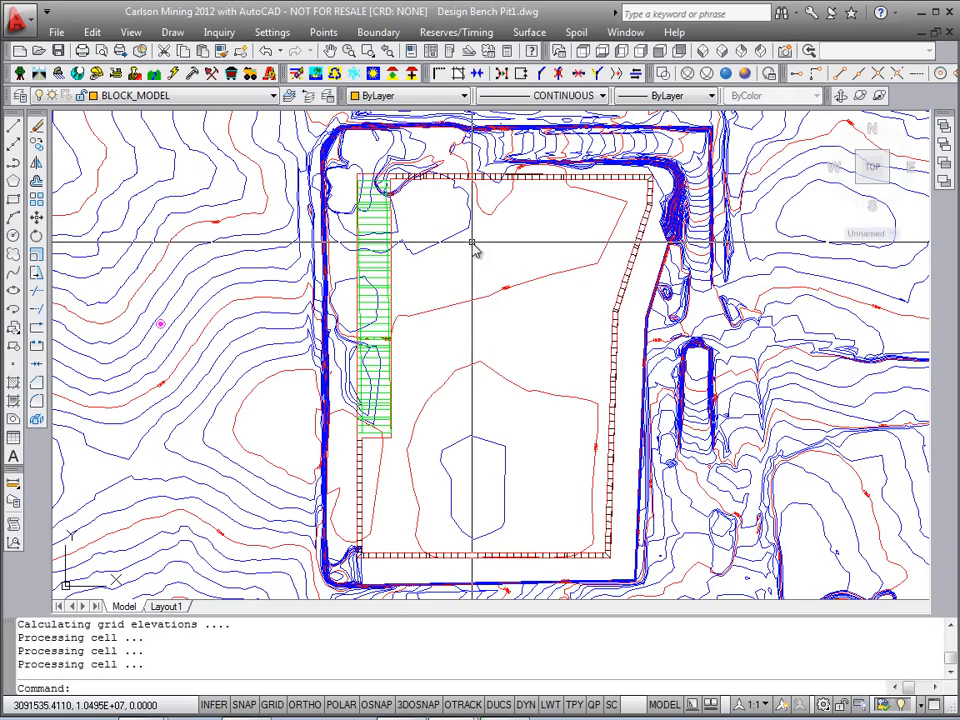
Tilt the drawing in 3D to inspect the pit walls and road, and return to the top view
middle_drag(472, 242, 464, 245)
click(860, 96)
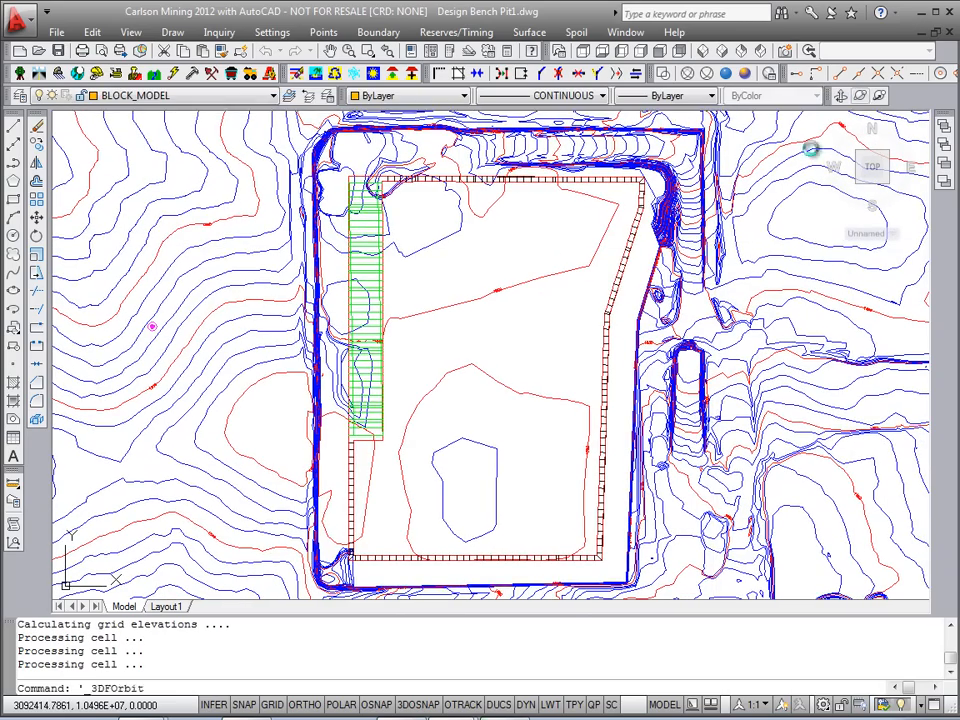
mouse_move(508, 544)
mouse_down()
mouse_move(439, 459)
mouse_move(358, 413)
mouse_move(418, 441)
mouse_move(507, 522)
mouse_move(509, 542)
mouse_up()
right_click(530, 285)
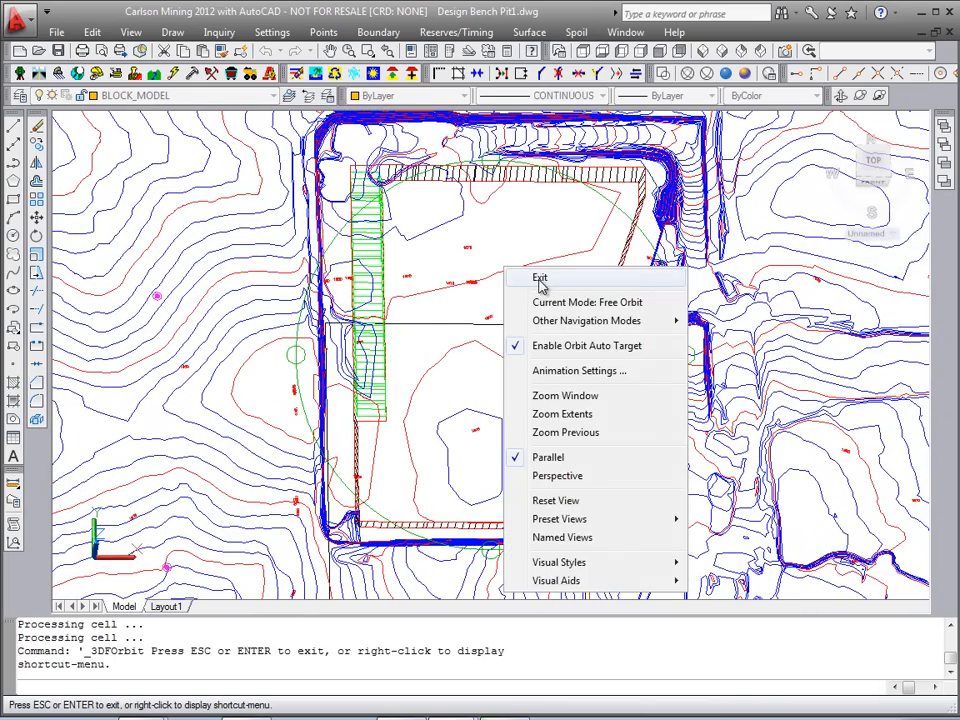
click(540, 280)
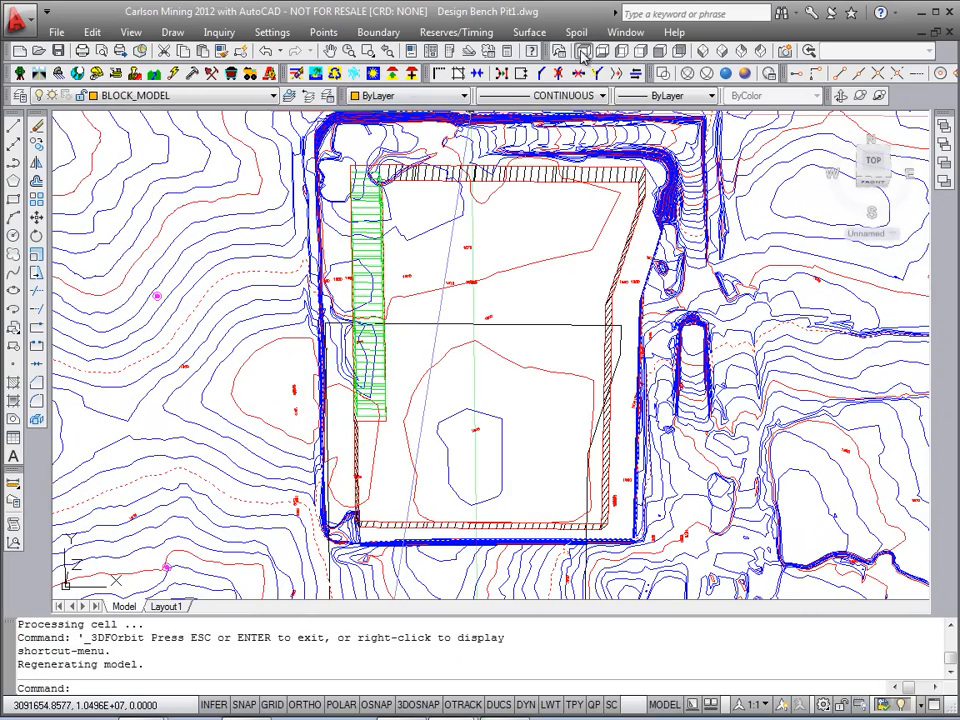
click(583, 51)
scroll(536, 219, up, 4)
scroll(536, 219, down, 2)
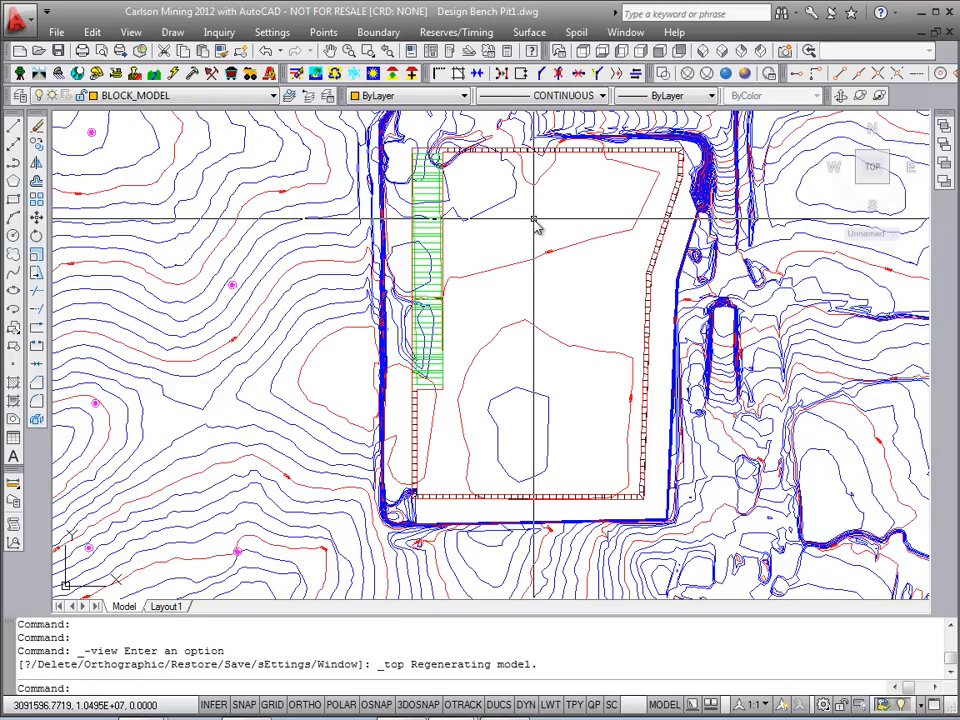
middle_drag(511, 228, 452, 249)
Freeze the PIT_SIDE and PIT layers by picking the pit's side slope lines and bench outline
click(353, 75)
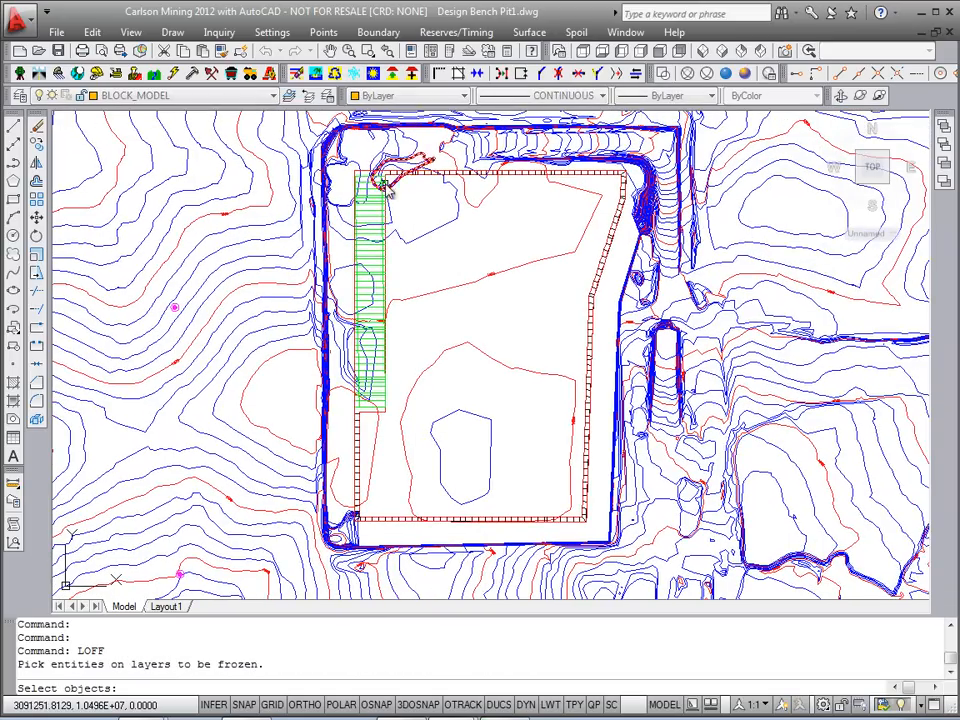
click(383, 215)
key(Return)
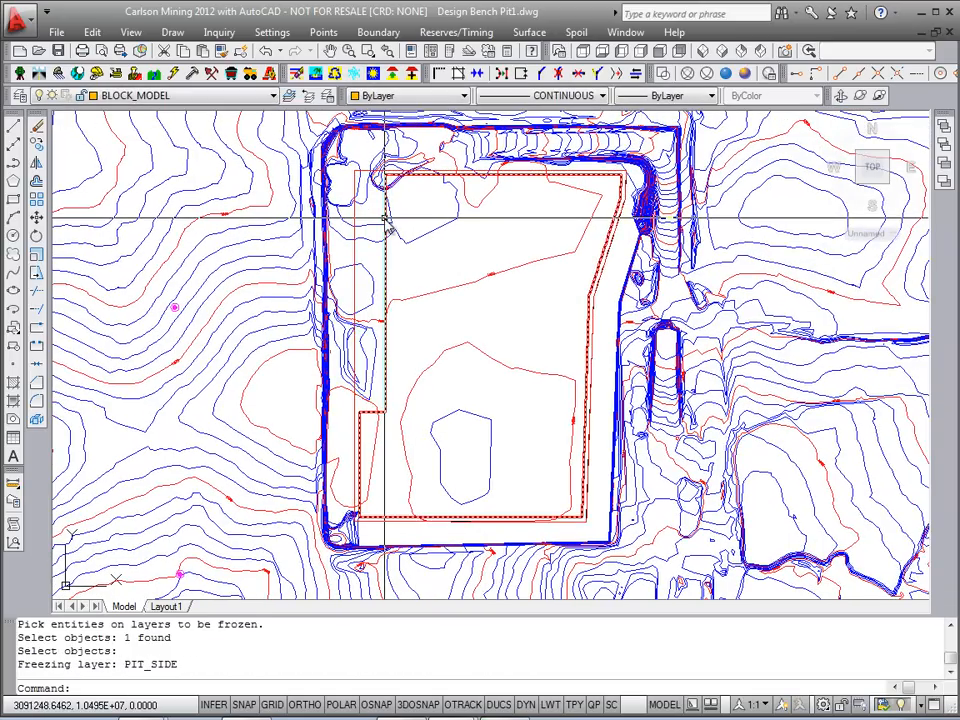
key(Return)
click(387, 253)
key(Return)
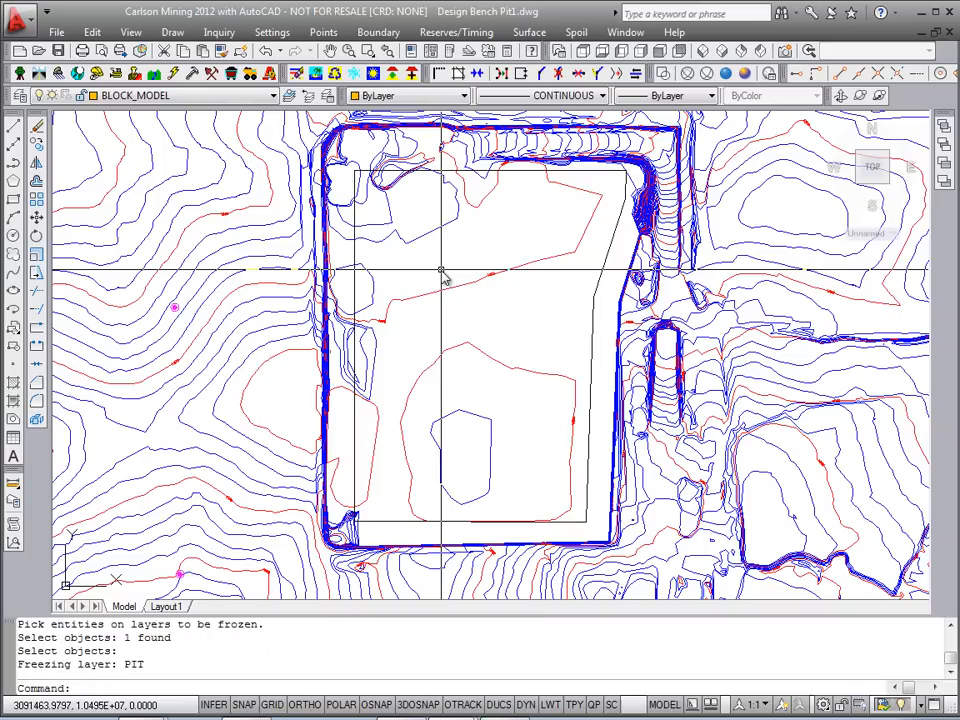
Erase all entities inside the black pit perimeter with Erase By Closed Polyline, using the Erase Inside option
click(92, 33)
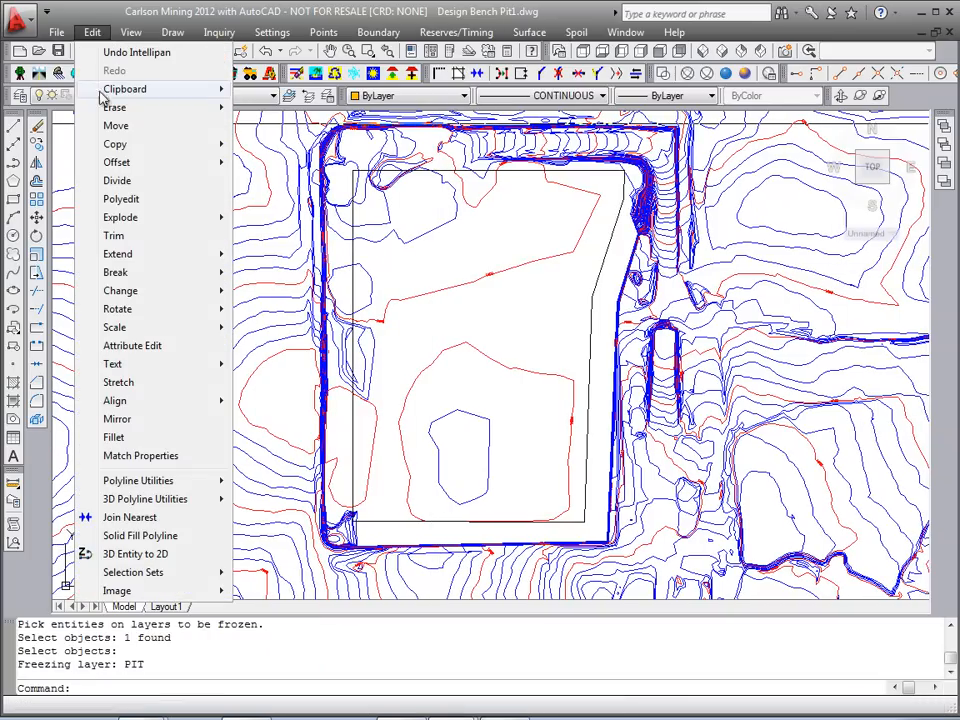
mouse_move(110, 107)
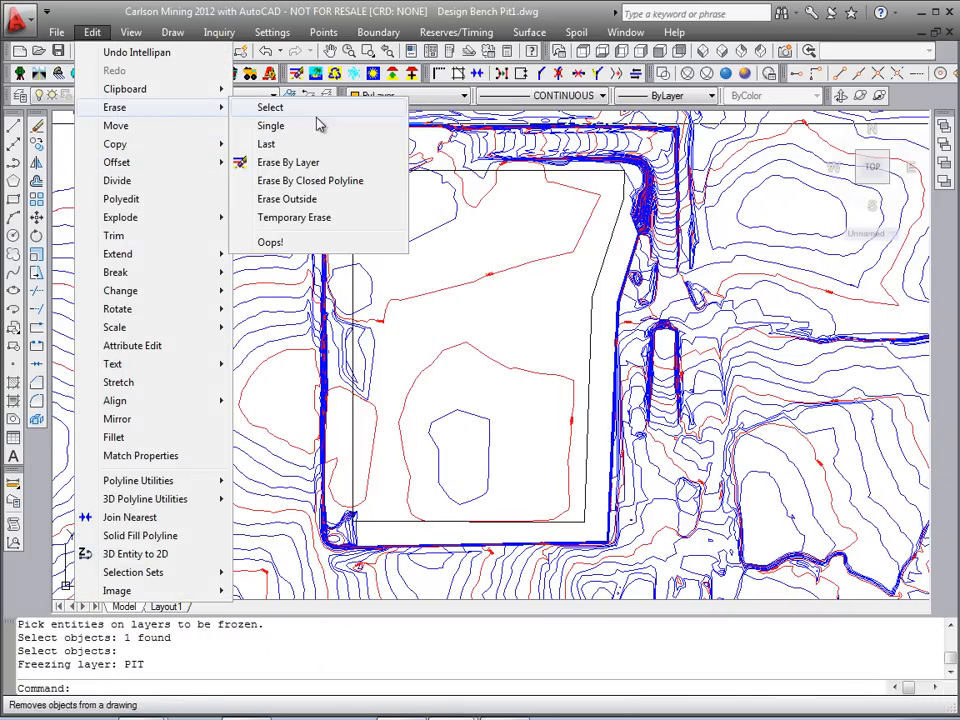
click(335, 184)
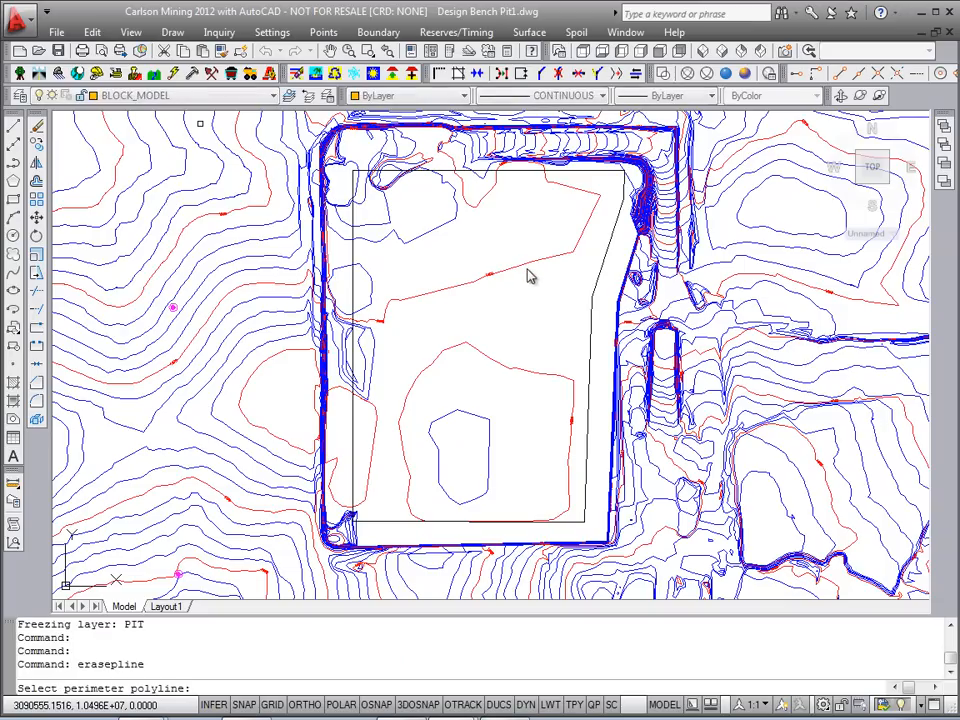
click(521, 179)
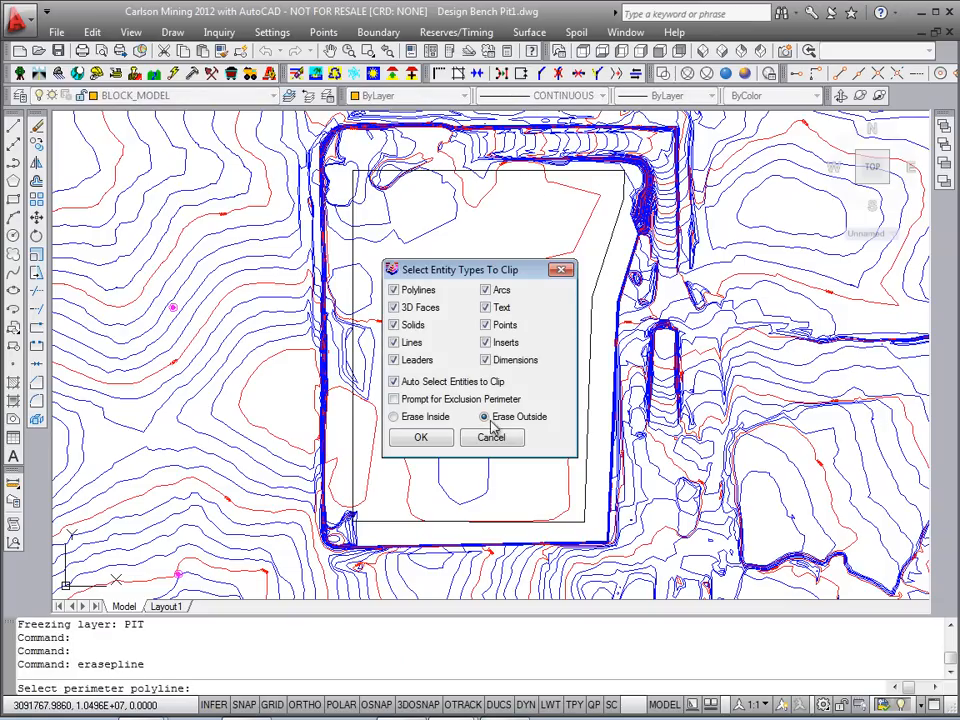
click(421, 436)
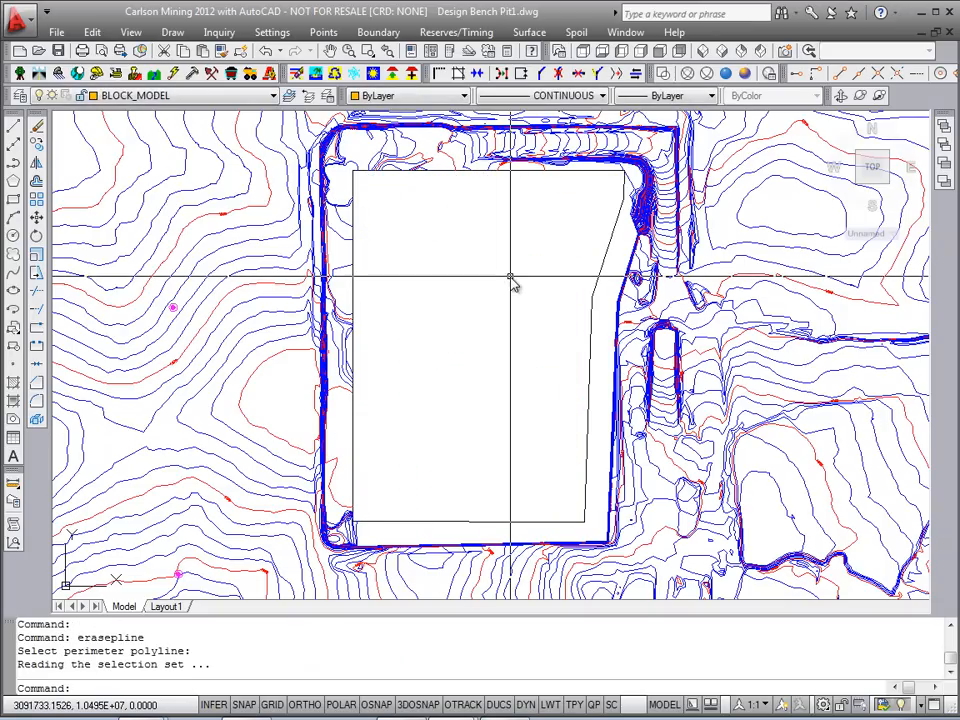
Thaw the frozen pit layers to show the pit design again
click(336, 75)
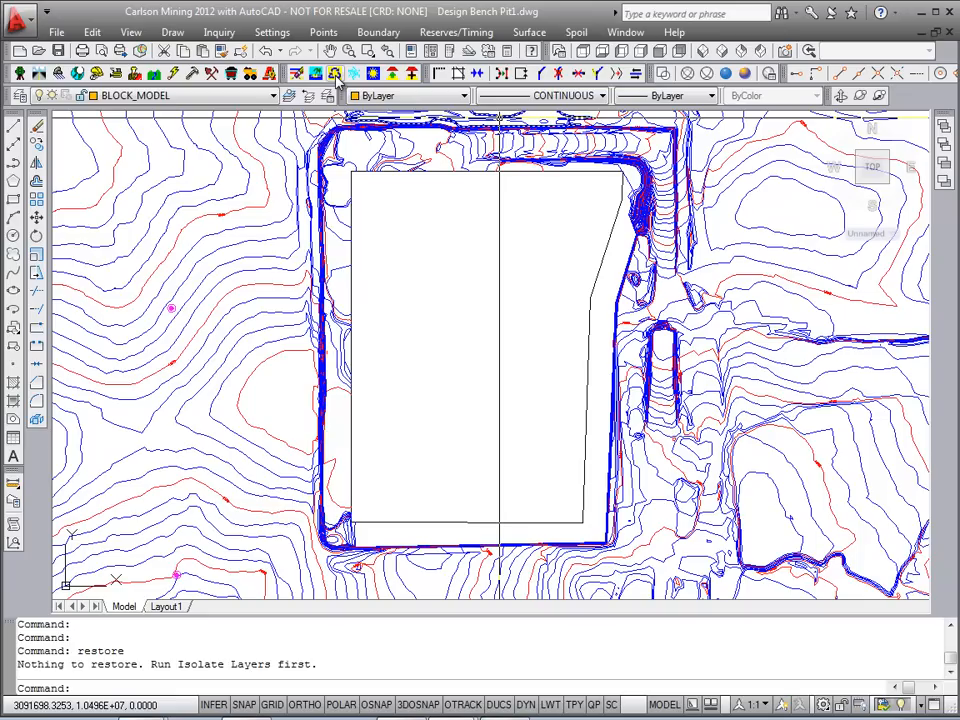
click(373, 76)
click(373, 76)
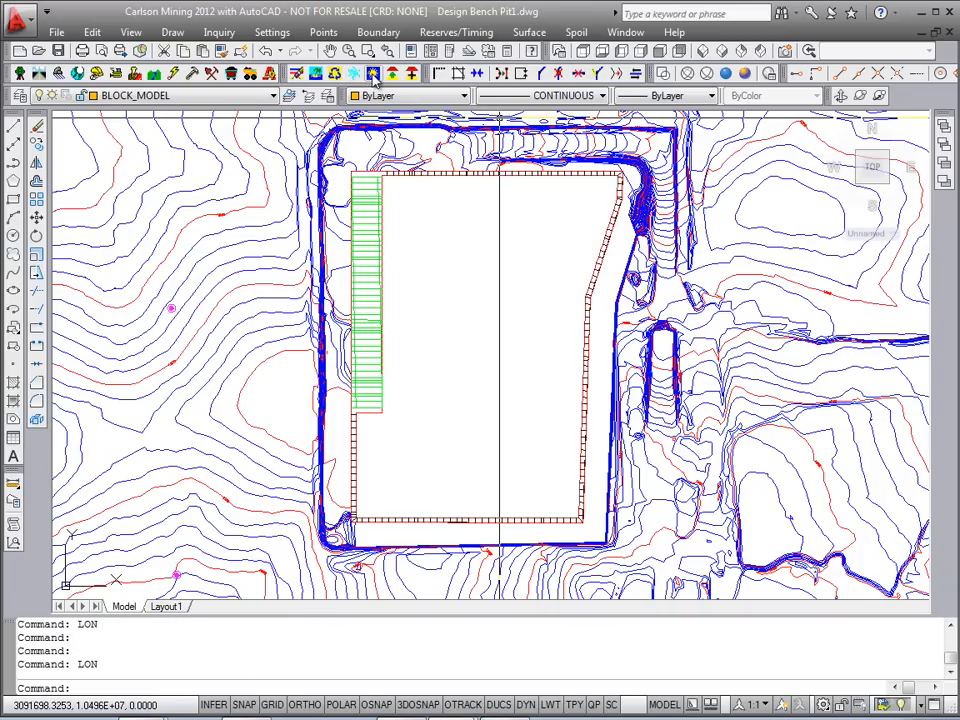
Draw a rectangle enclosing the whole pit and the perimeter contours around it
scroll(431, 211, down, 2)
middle_drag(452, 240, 419, 252)
text(re)
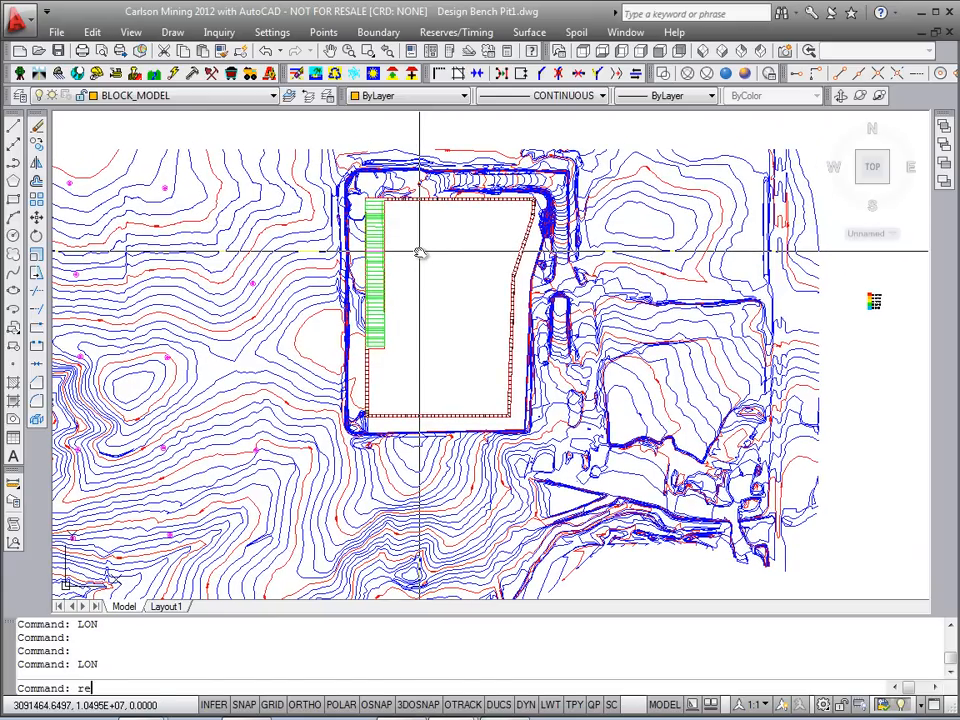
text(c)
key(Return)
click(313, 463)
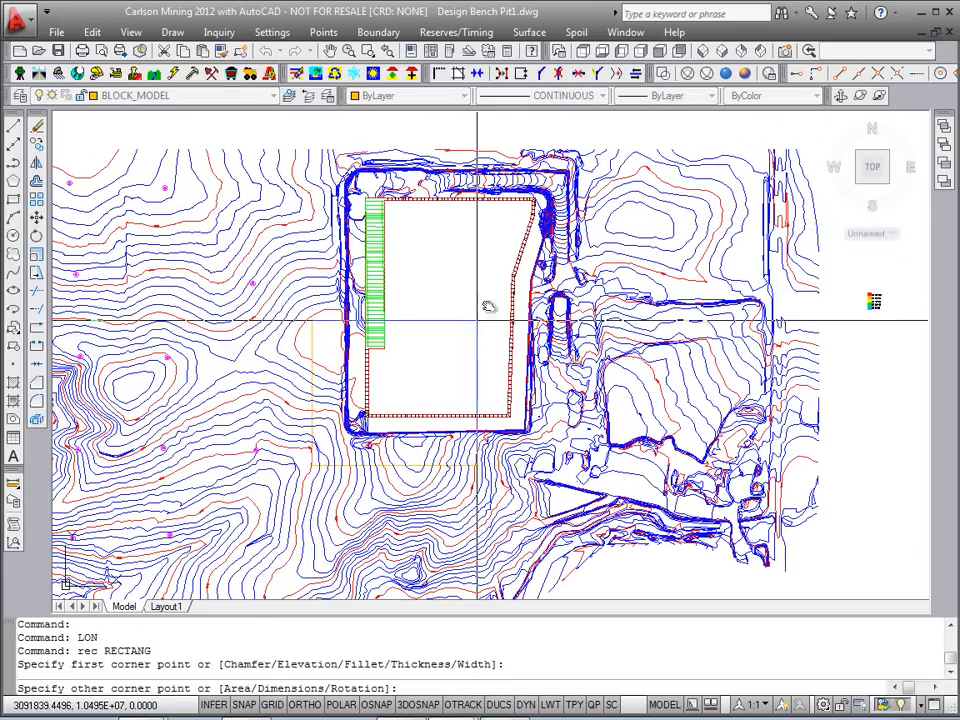
click(590, 152)
Start Triangulate and Contour and have it write a triangulation file named Bench pit with ramp
text(tr)
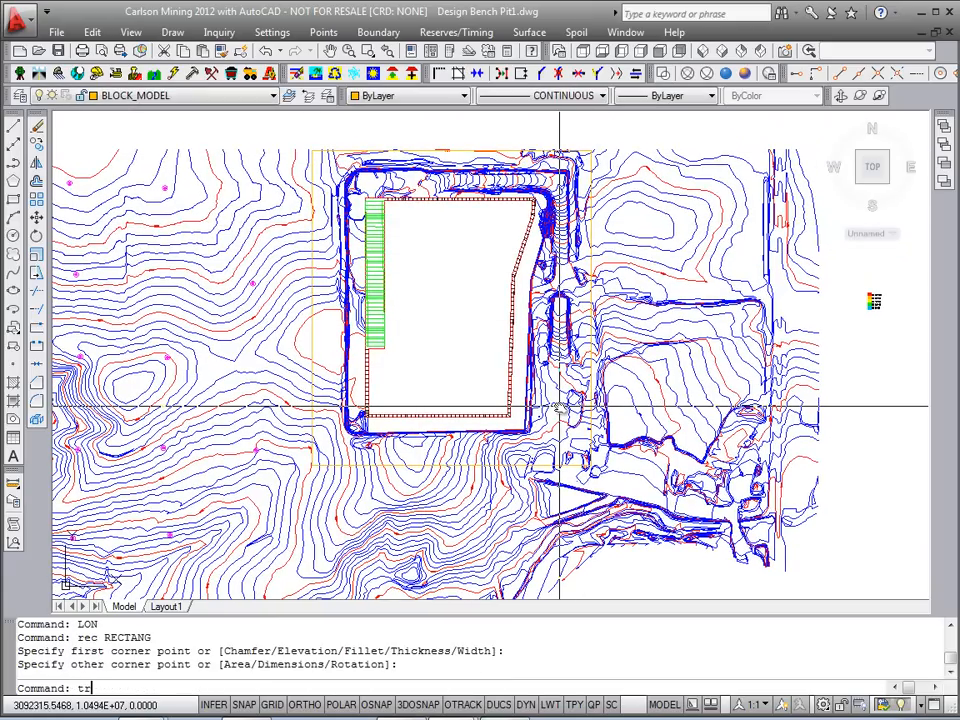
text(i)
key(Return)
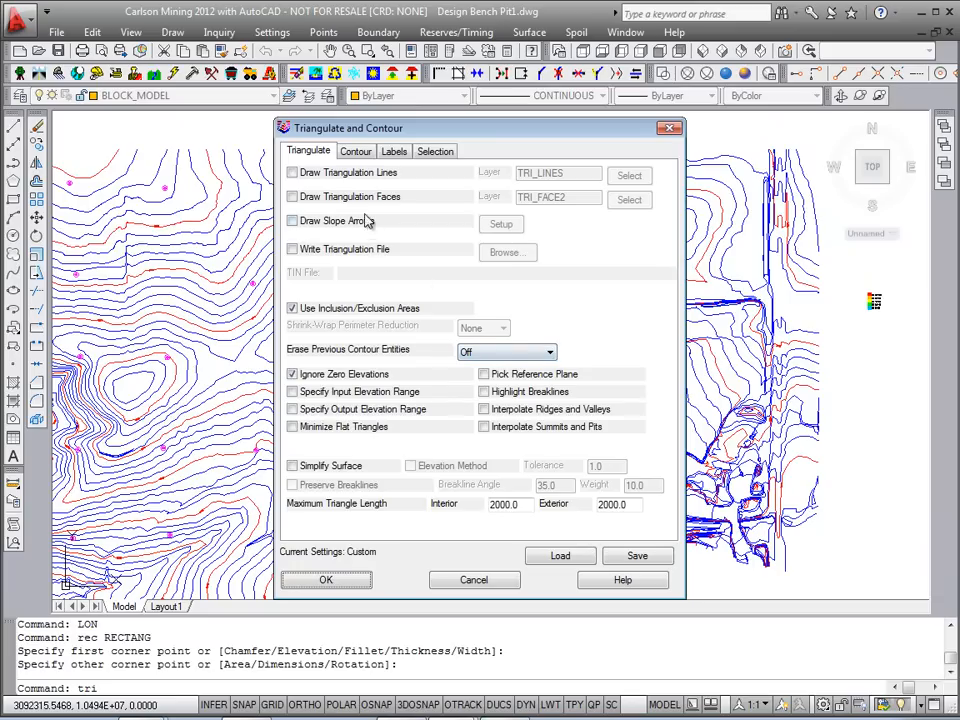
click(322, 249)
click(512, 253)
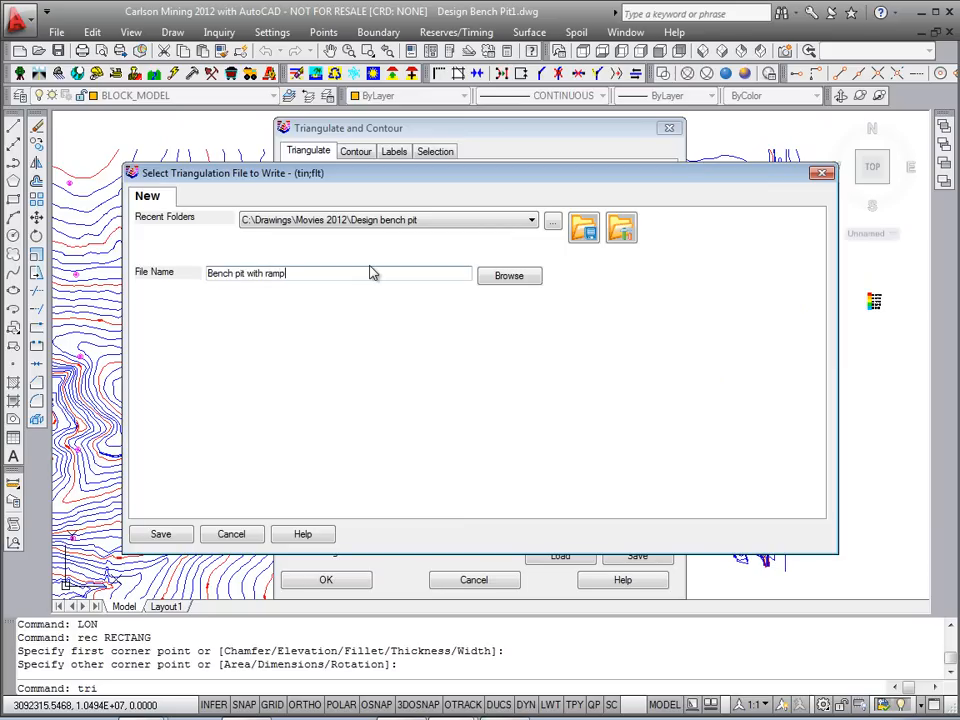
click(183, 534)
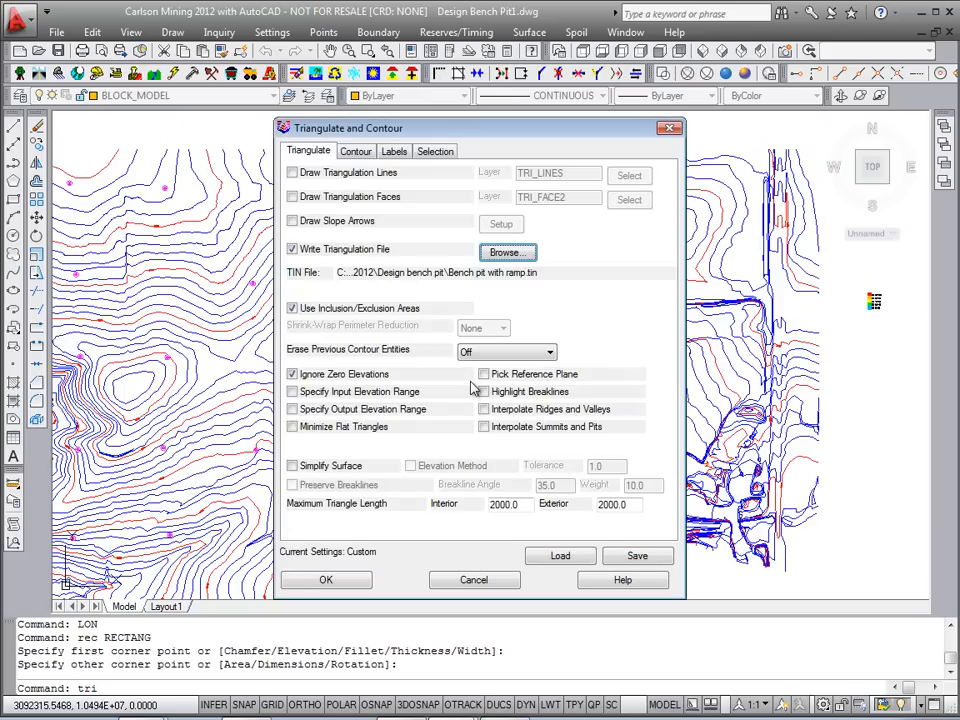
Turn off contour drawing and accept the triangulation settings with inclusion/exclusion areas in use
click(355, 151)
click(298, 172)
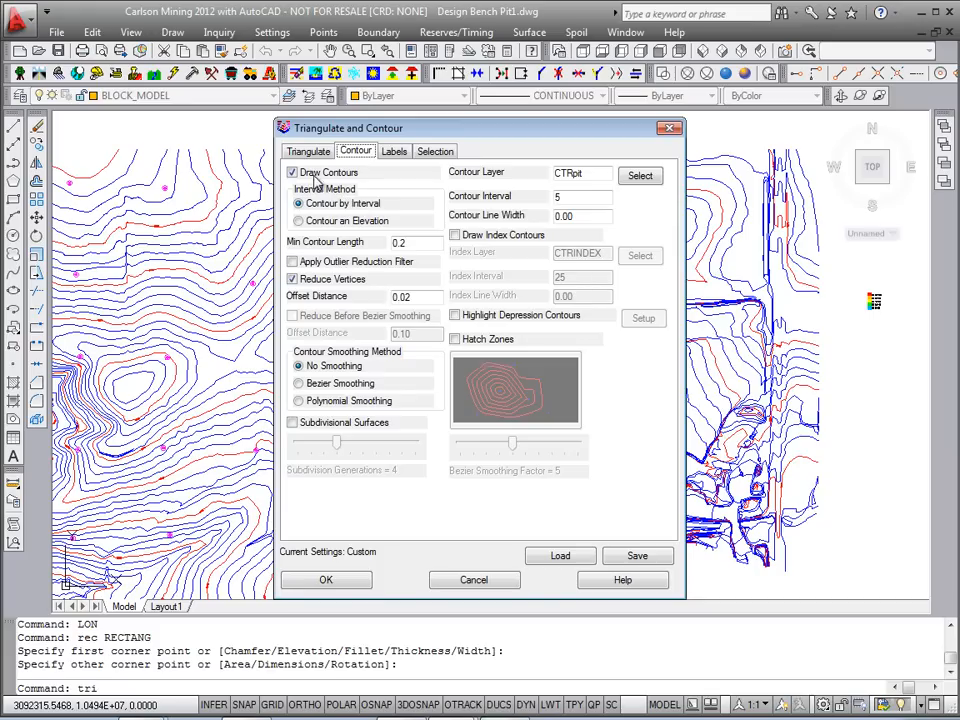
click(308, 151)
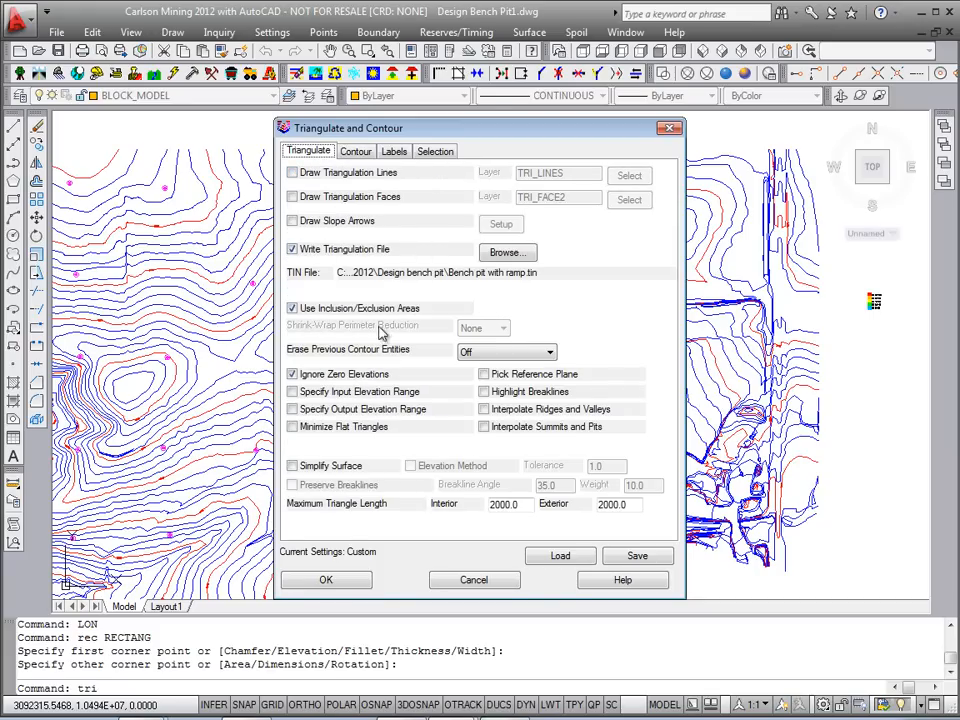
click(326, 580)
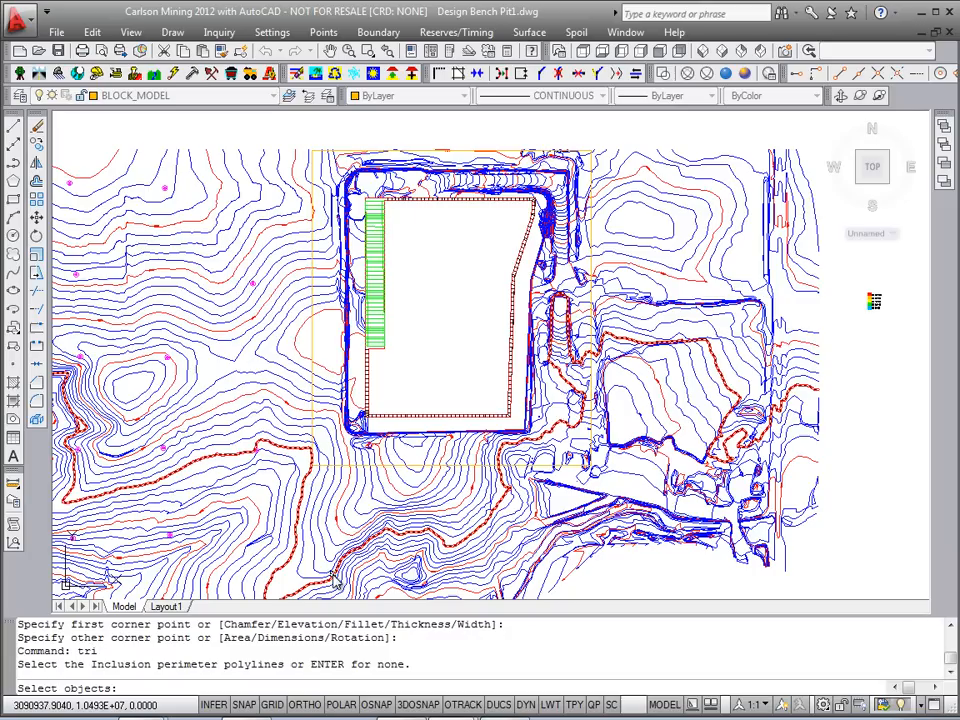
Triangulate the entities in and around the rectangle, using the rectangle as the inclusion perimeter and no exclusion perimeter
click(313, 250)
key(Return)
key(Return)
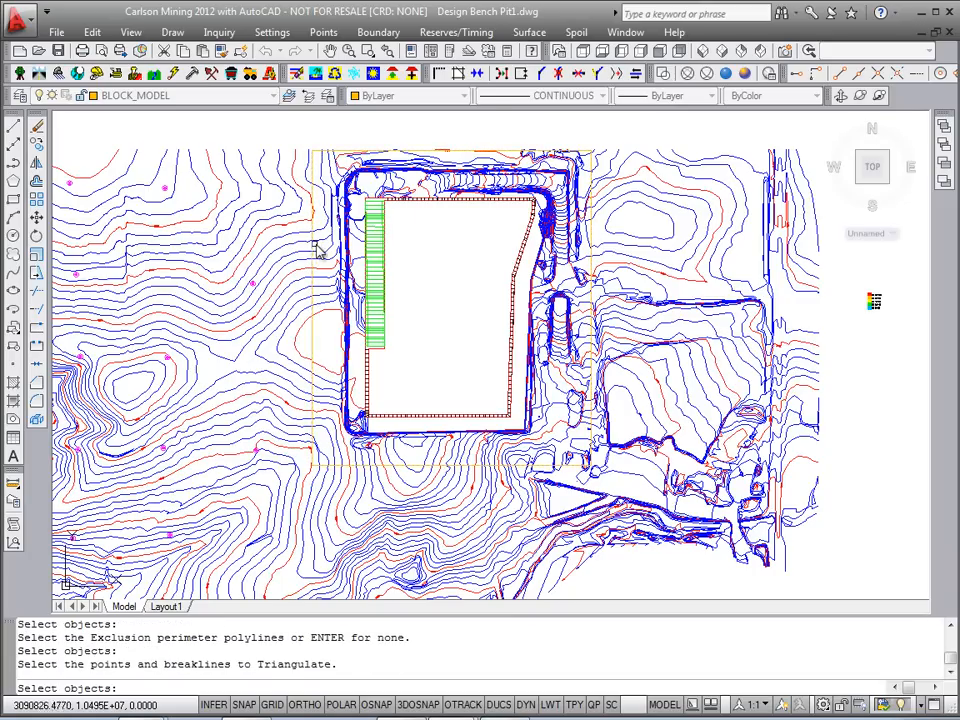
click(605, 128)
click(240, 536)
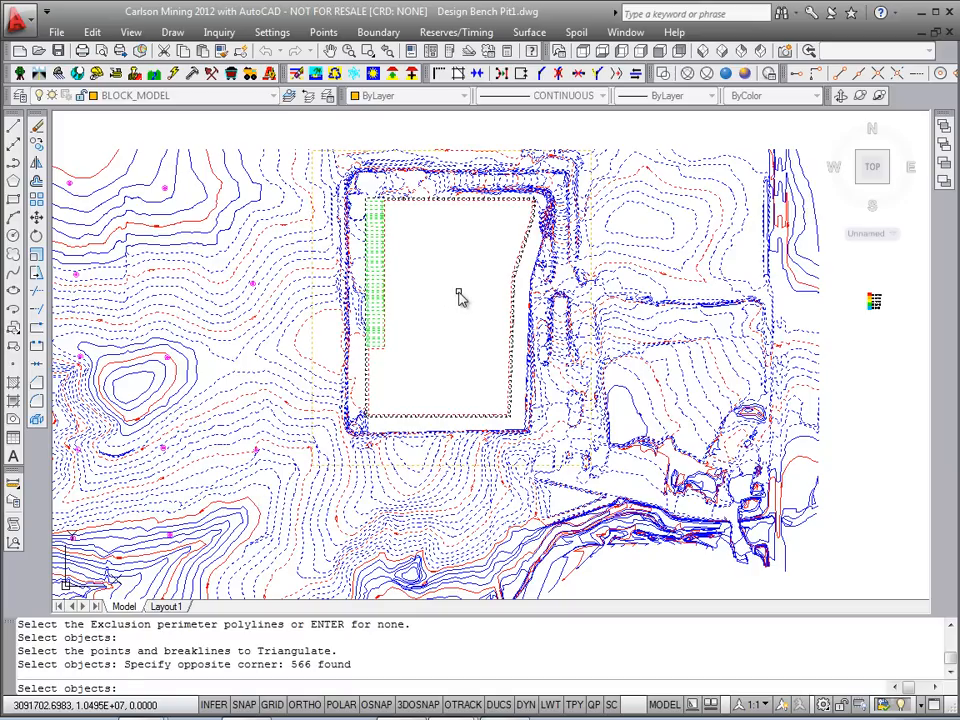
key(Return)
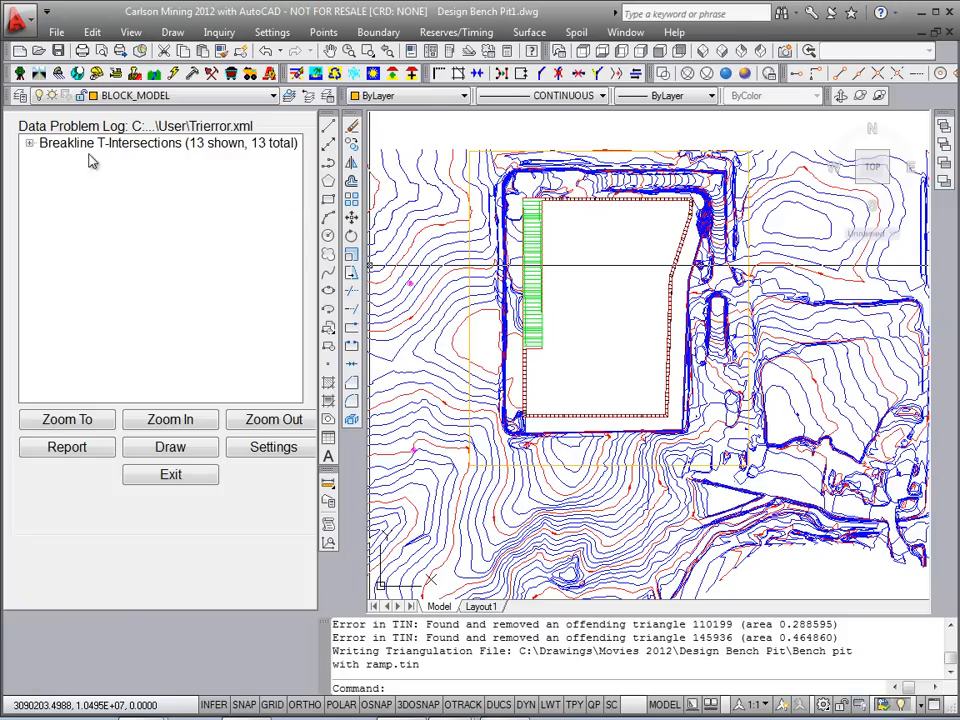
Review the breakline T-intersections in the data problem log, highlight T-Intersection #1, and exit the log
click(30, 145)
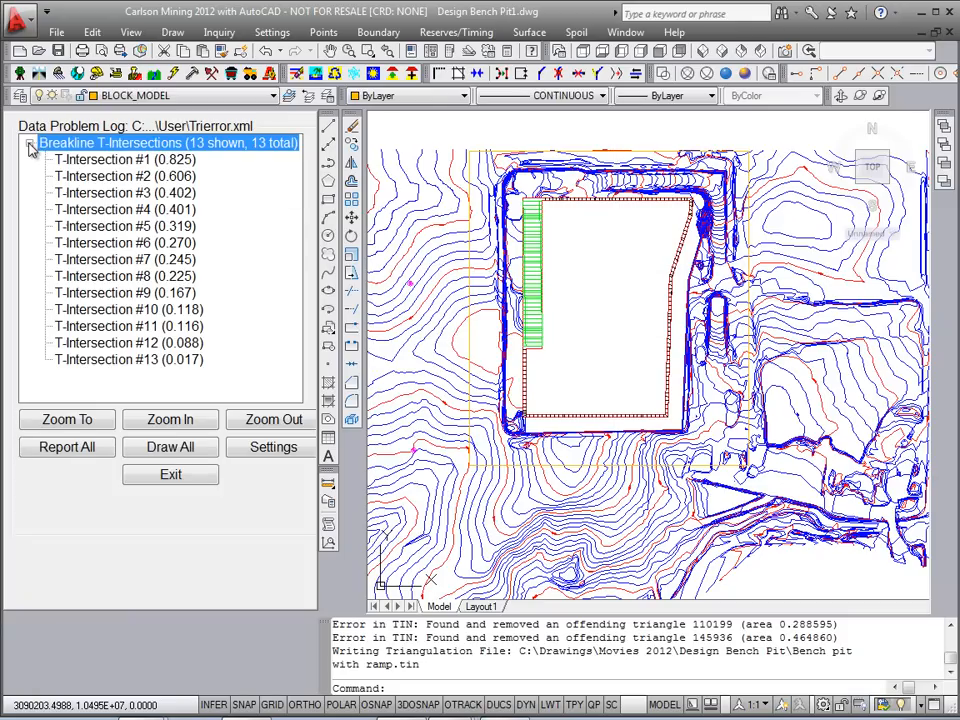
click(141, 161)
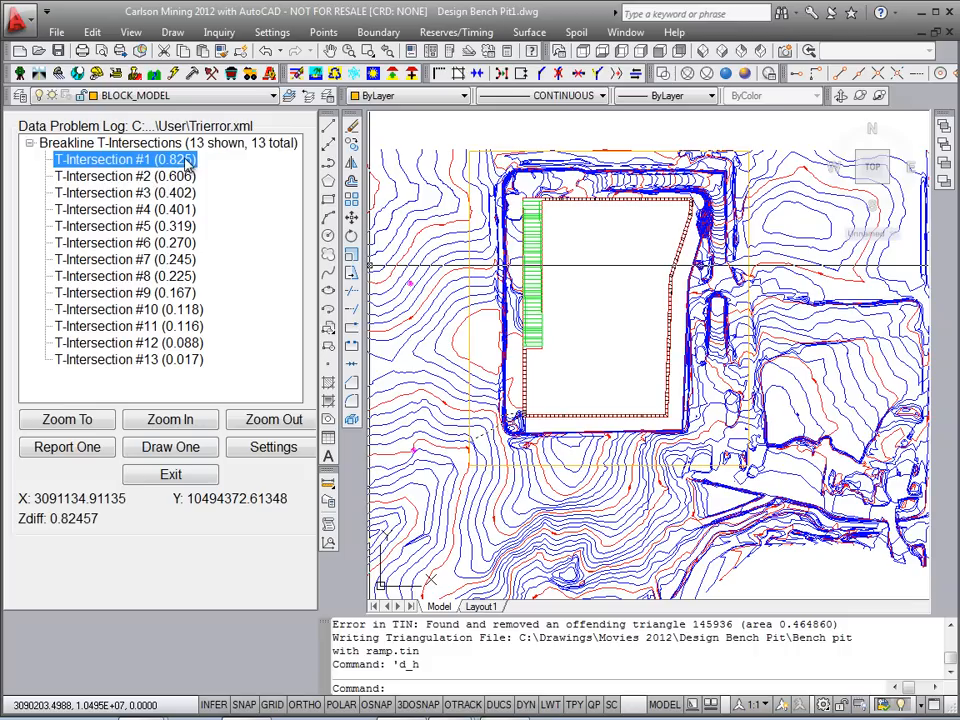
click(196, 477)
mouse_move(440, 237)
middle_down()
mouse_move(447, 264)
mouse_move(448, 250)
middle_up()
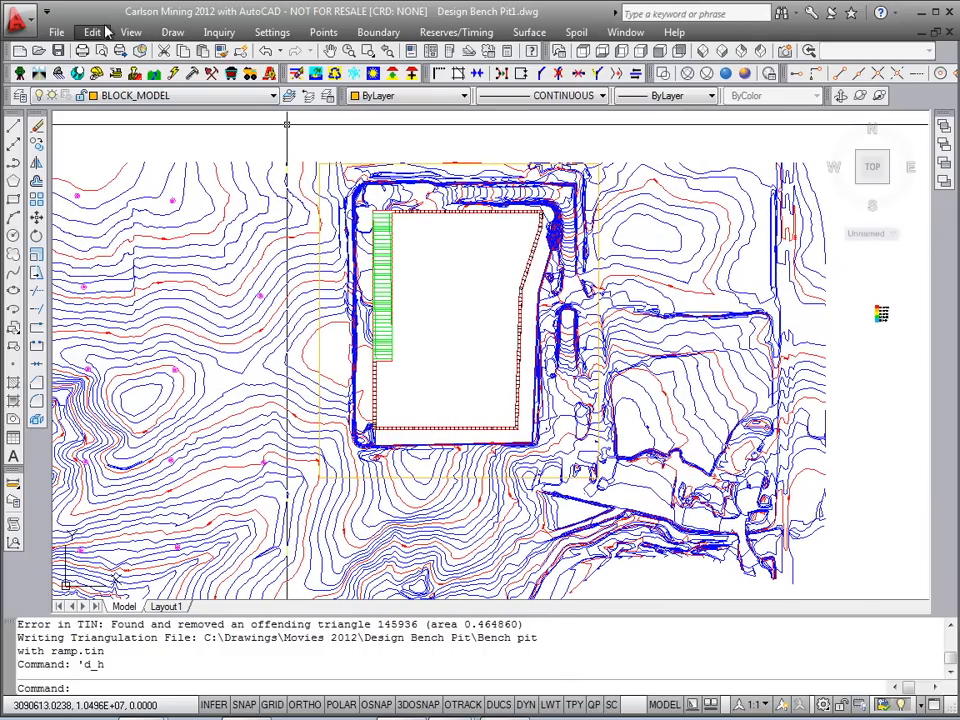
Open Bench pit with ramp.tin in the Surface 3D Viewer and color it by elevation
click(131, 32)
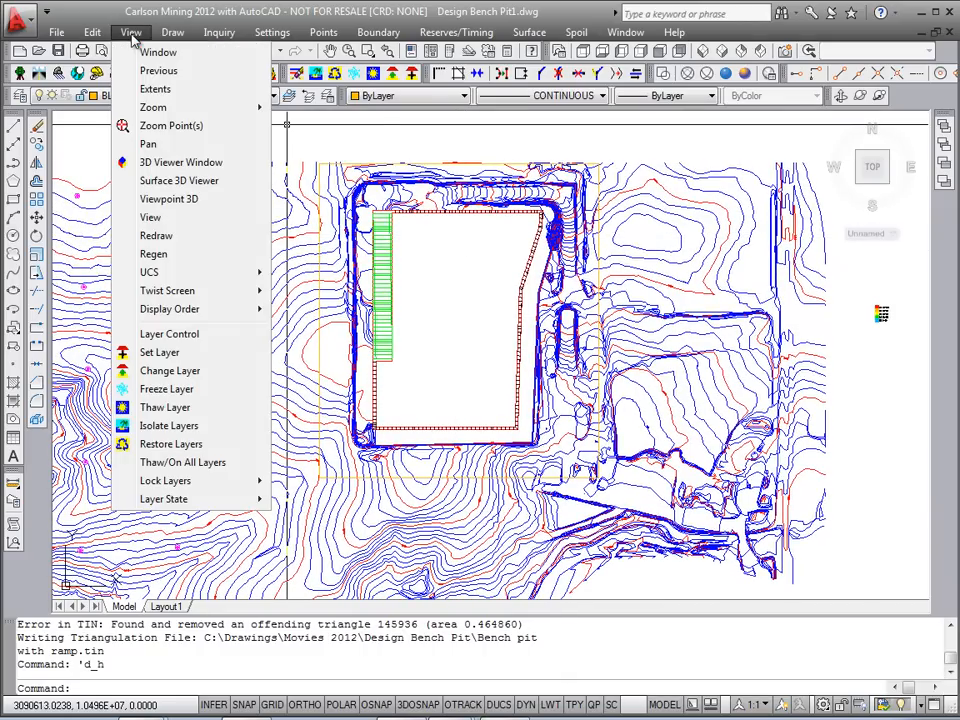
click(193, 181)
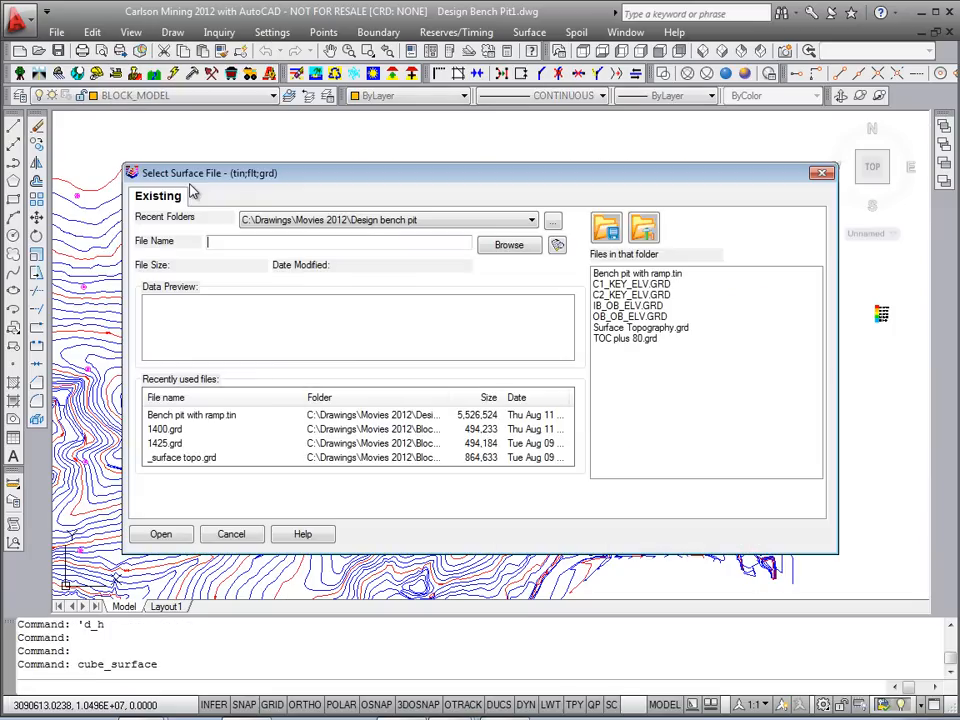
click(185, 415)
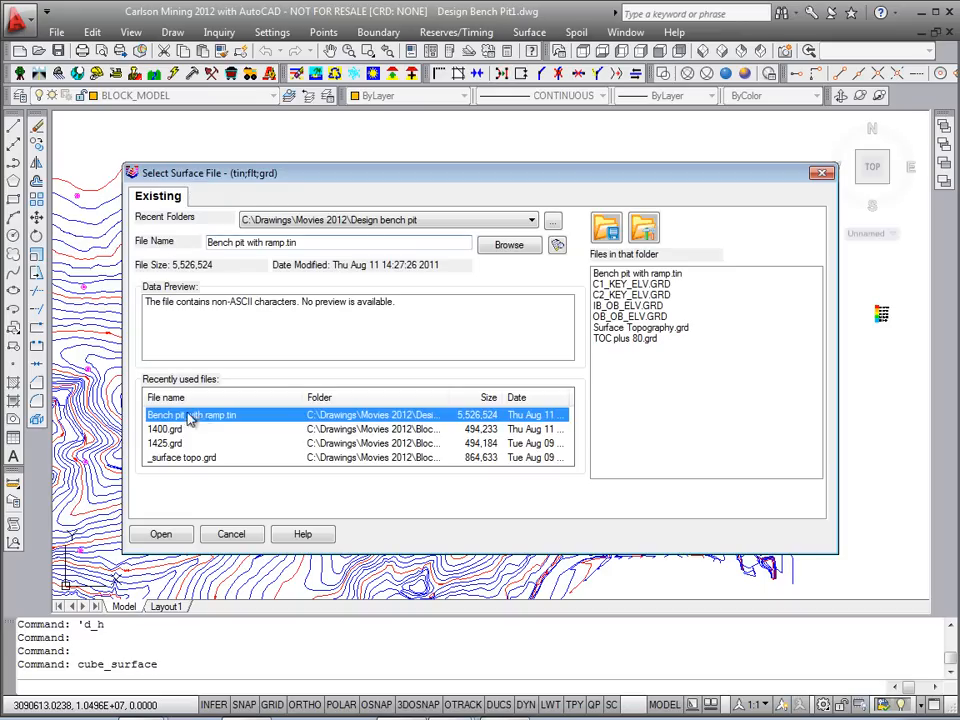
click(160, 535)
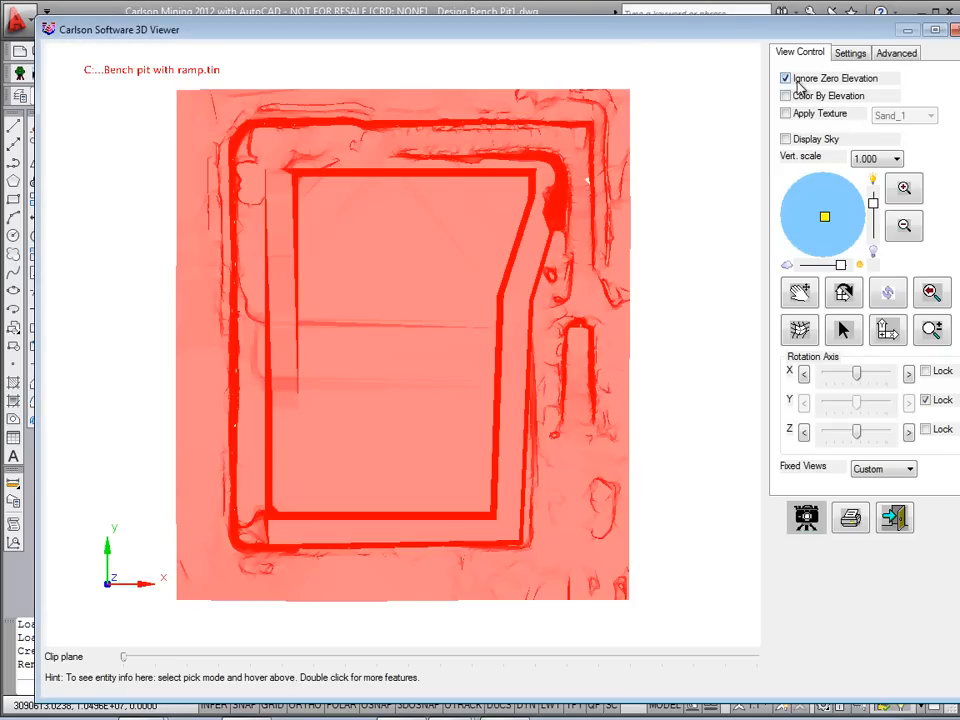
click(786, 96)
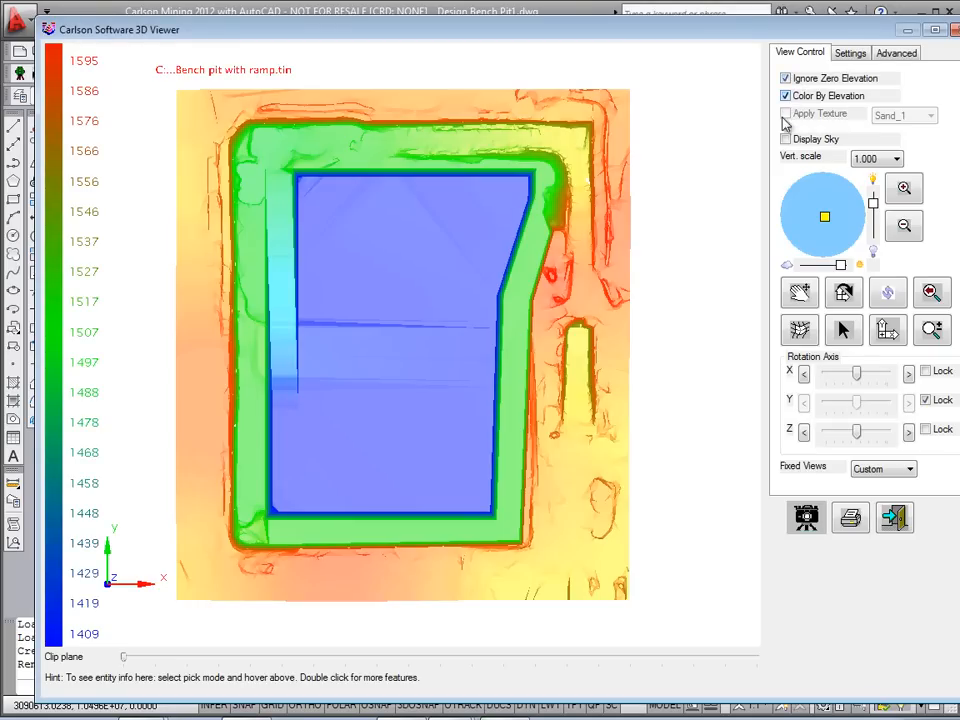
Rotate the pit surface to inspect its walls and ramp up close, and exit the 3D viewer
drag(375, 154, 598, 318)
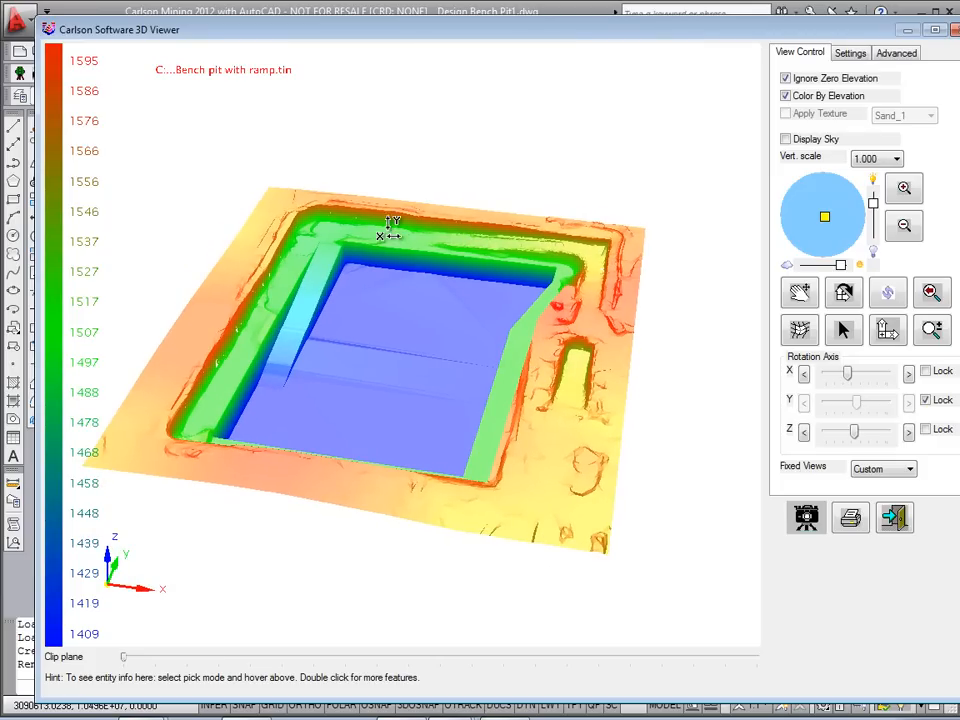
scroll(326, 262, up, 3)
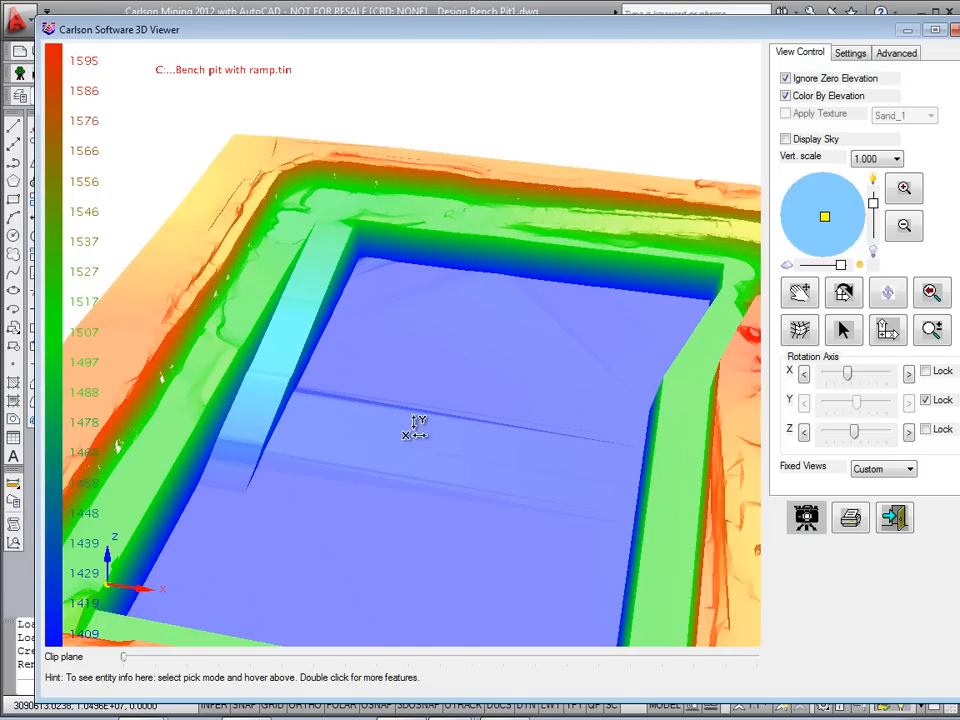
click(894, 517)
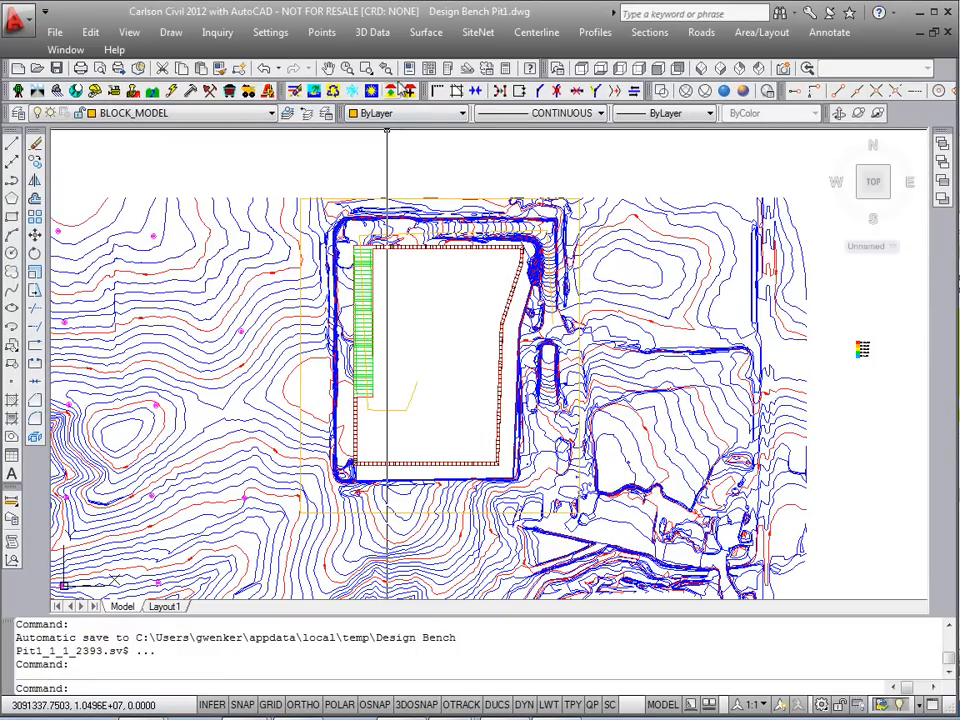
Set up the 3D grid file Design Bench Pit1 from screen entities, using triangulation and 5 by 5 cells
click(428, 33)
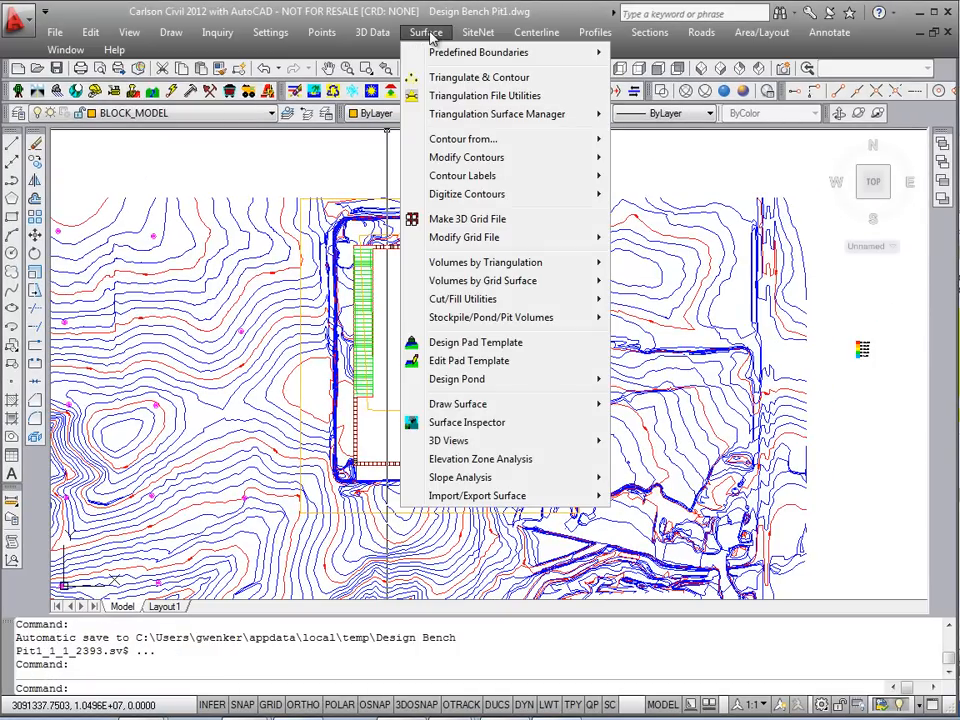
click(472, 226)
mouse_move(452, 180)
mouse_down()
mouse_move(465, 174)
mouse_move(458, 163)
mouse_up()
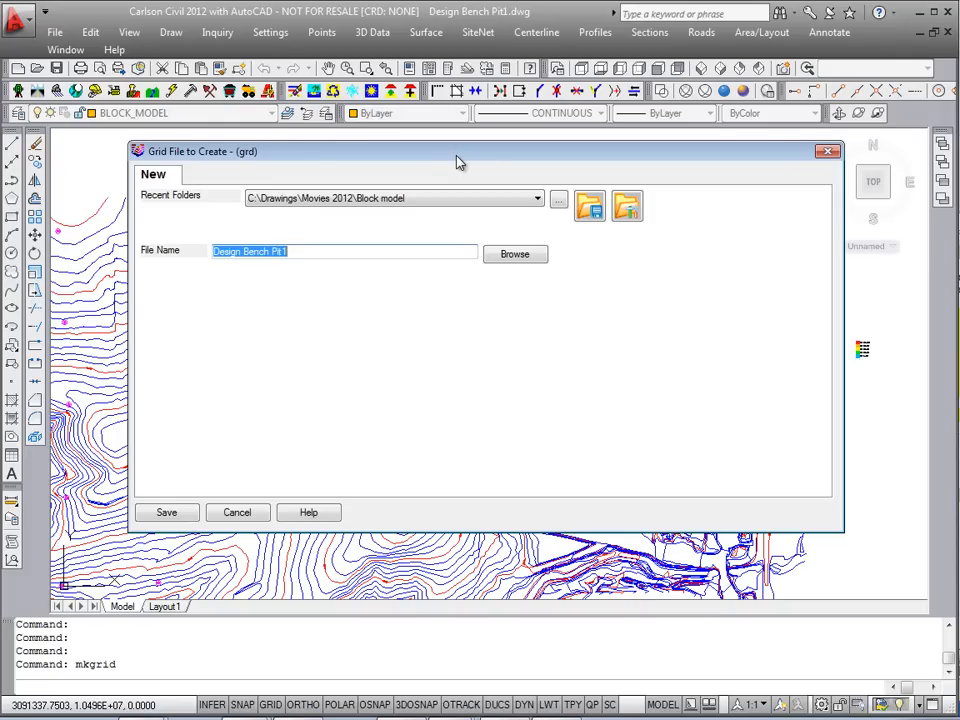
mouse_move(489, 160)
mouse_down()
mouse_move(499, 156)
mouse_move(493, 161)
mouse_up()
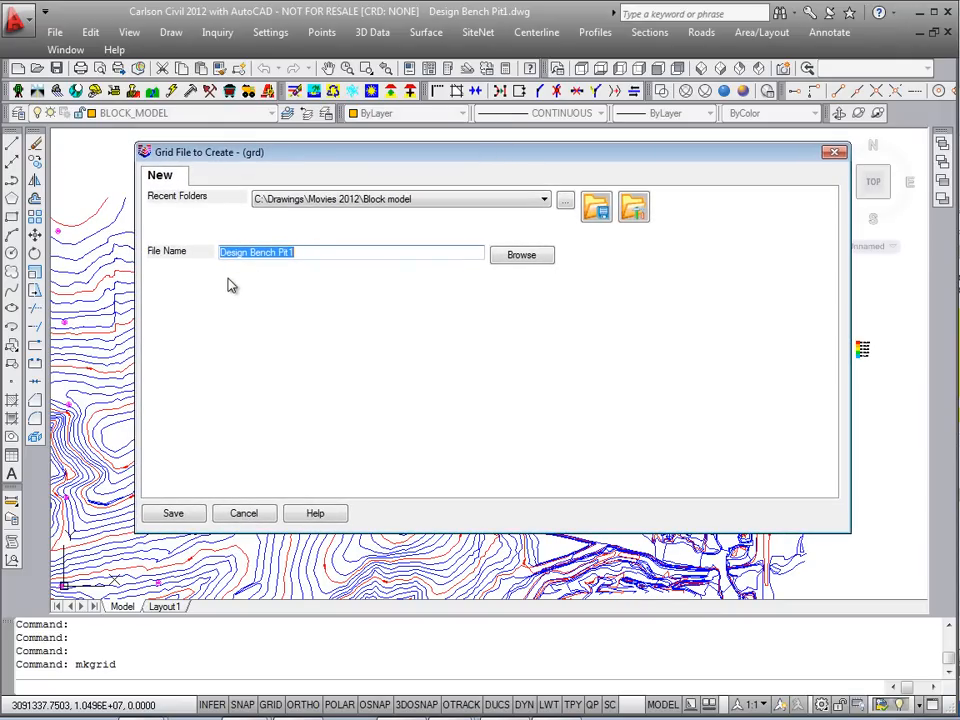
click(175, 513)
click(553, 389)
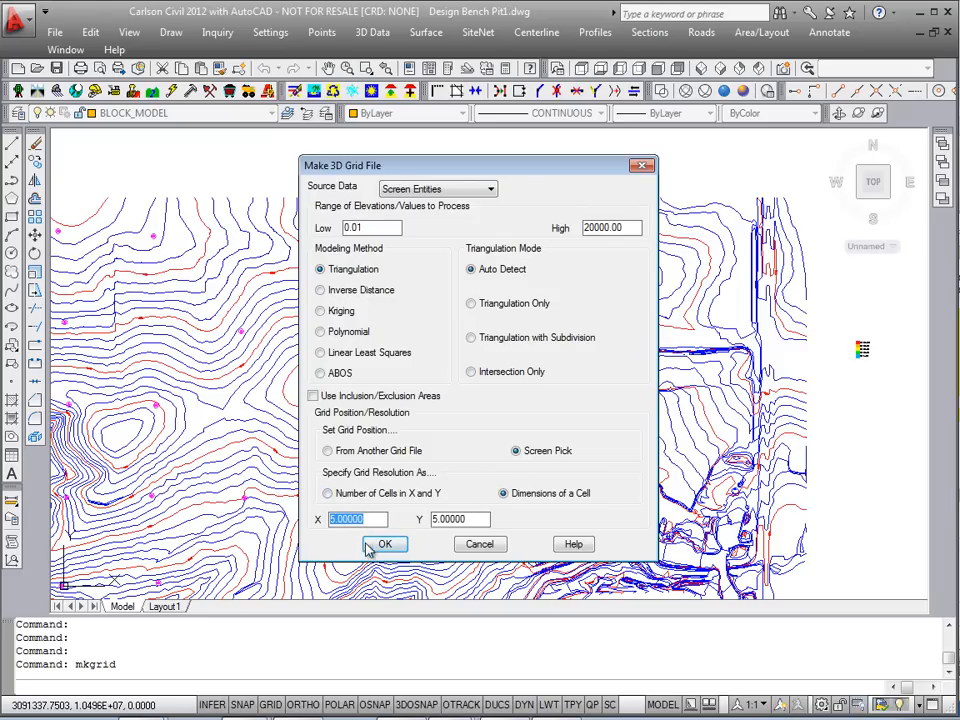
click(385, 545)
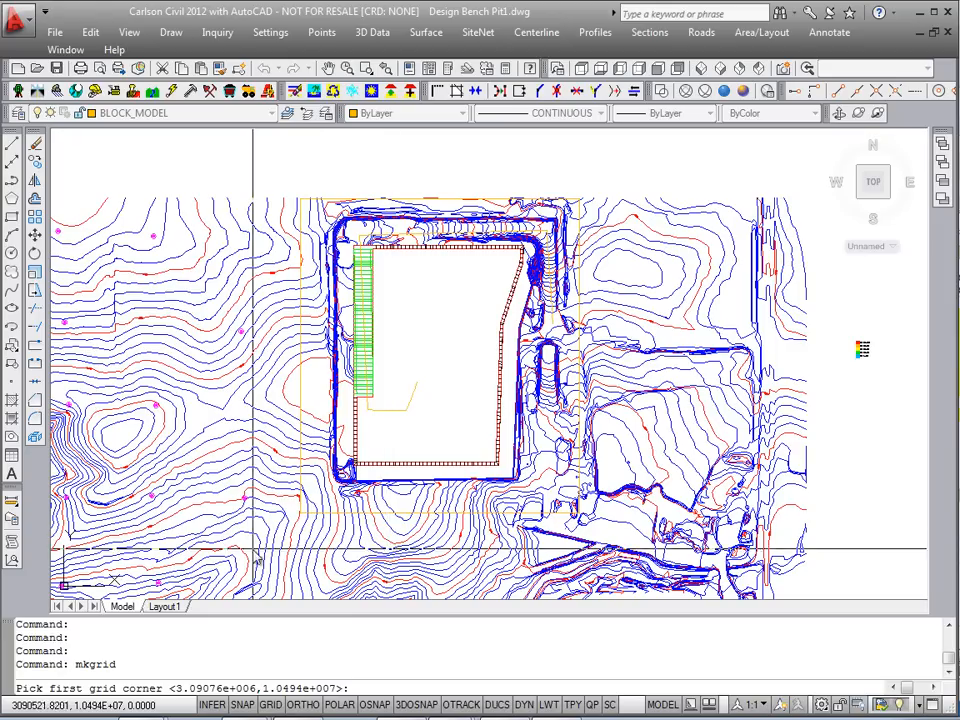
Place the grid corners just outside the rectangle around the pit and grid all entities within and crossing that area
click(296, 521)
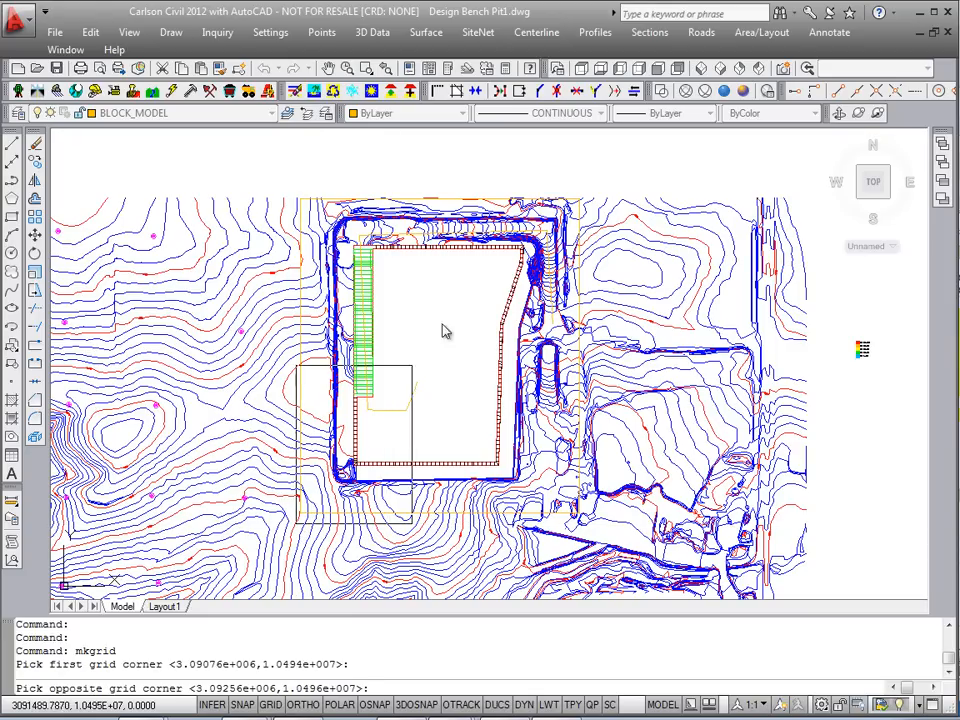
click(587, 202)
click(592, 196)
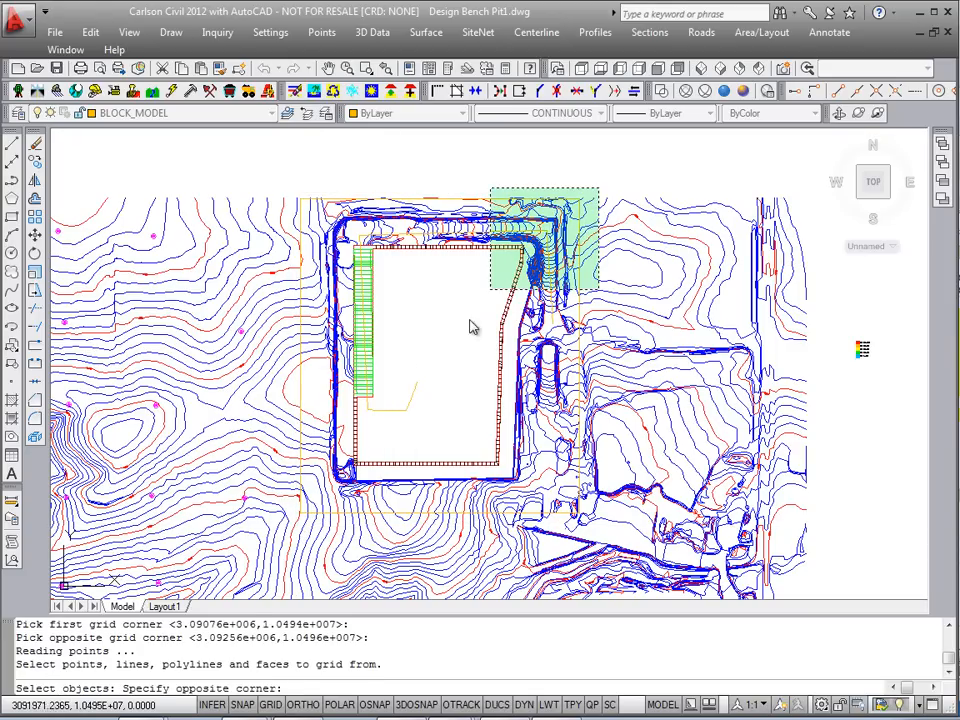
click(278, 537)
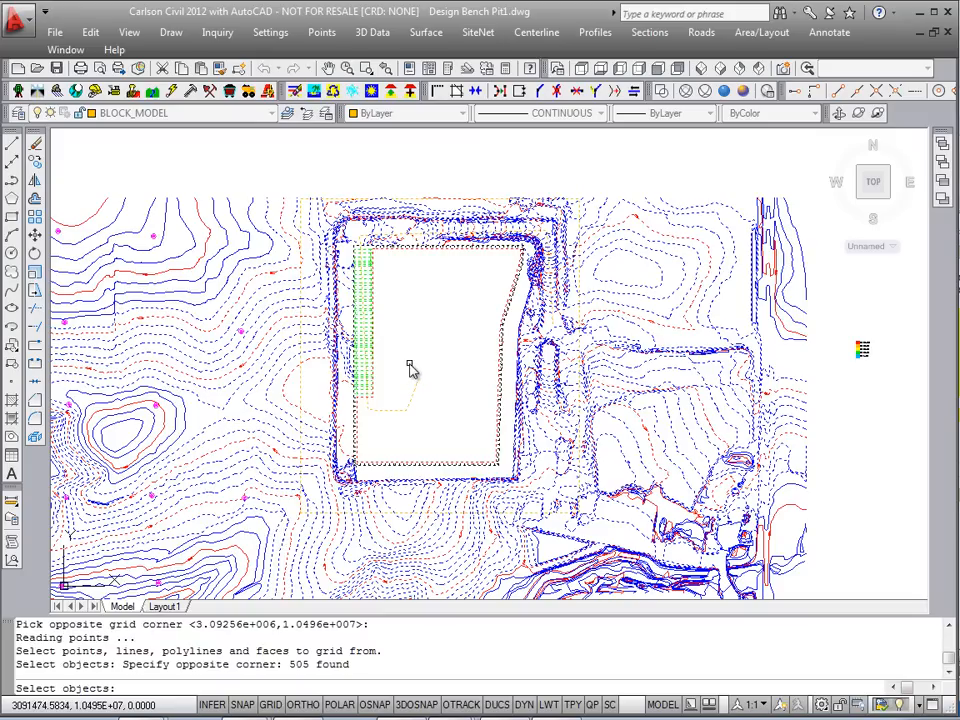
key(Return)
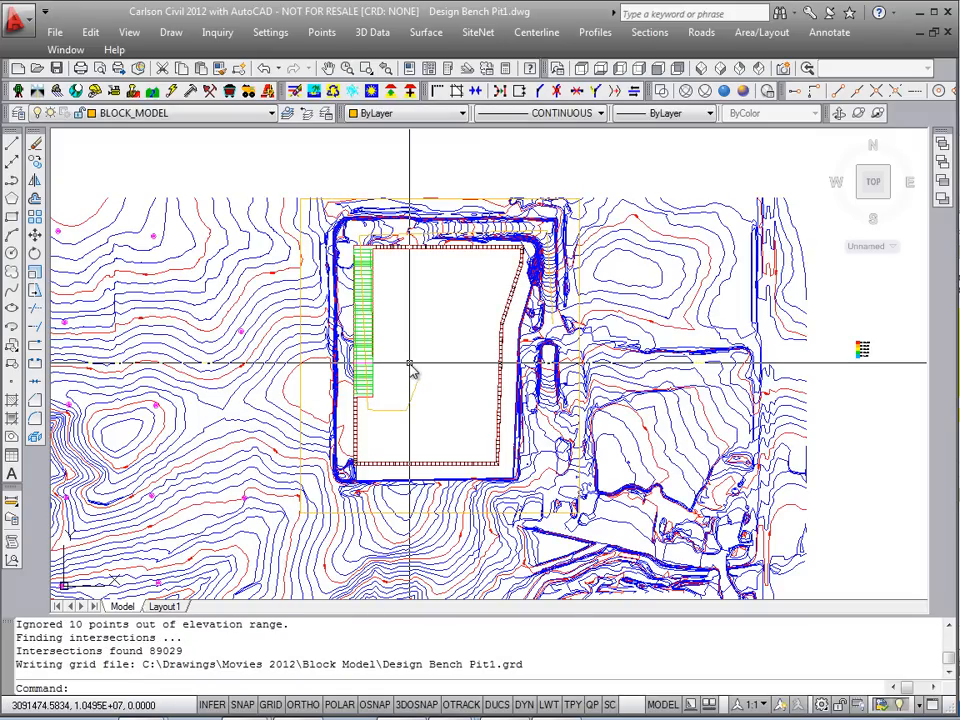
Open Design bench pit1.grd in the Surface 3D Viewer to check the gridded pit
click(130, 33)
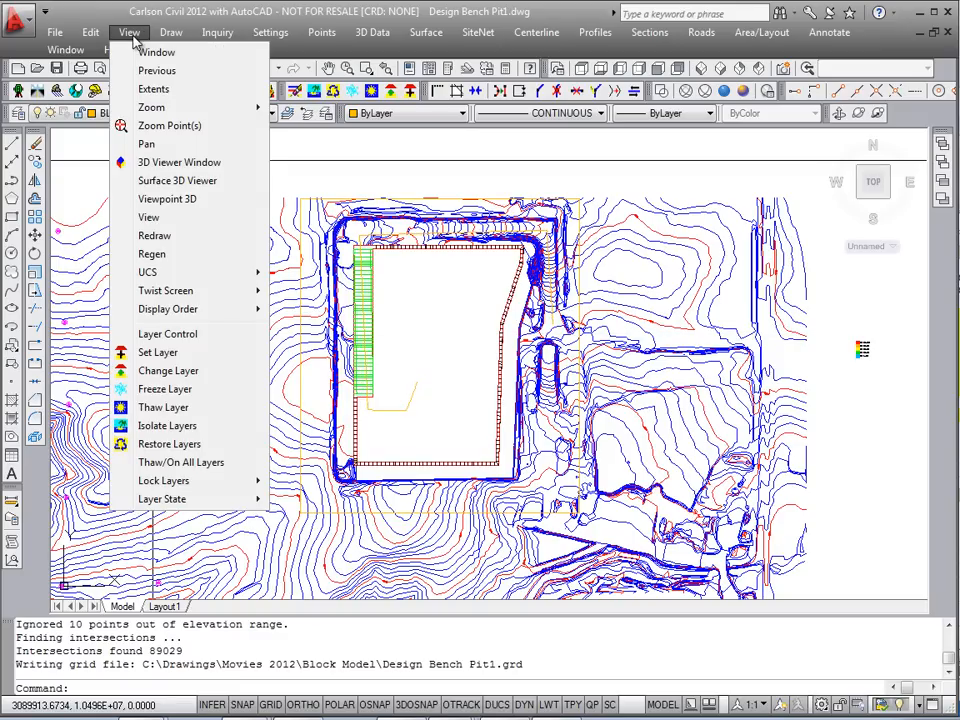
click(190, 181)
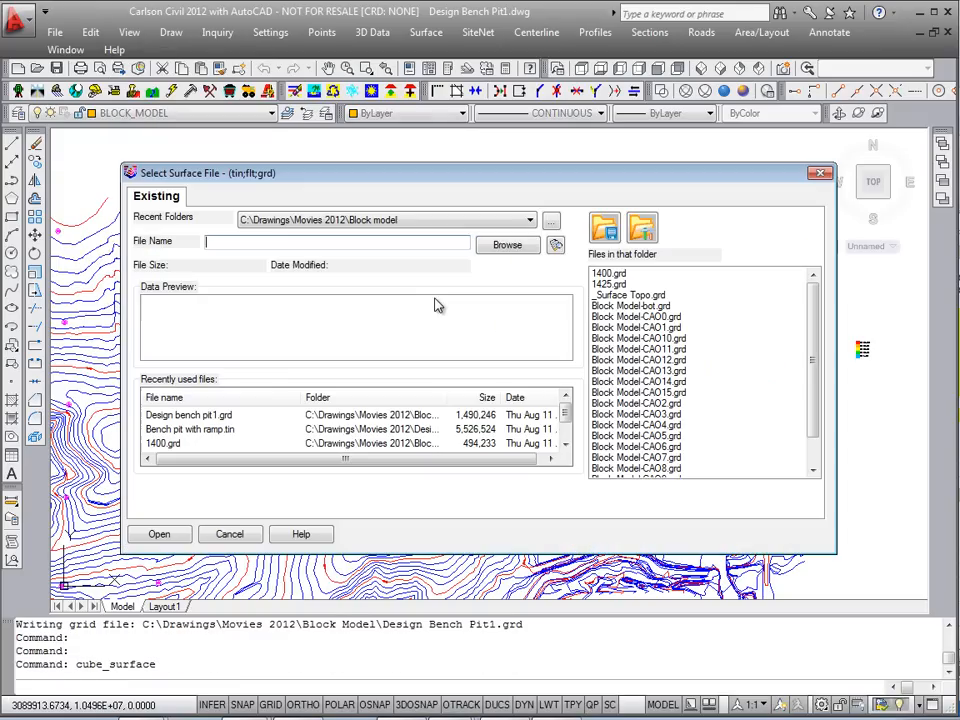
double_click(195, 415)
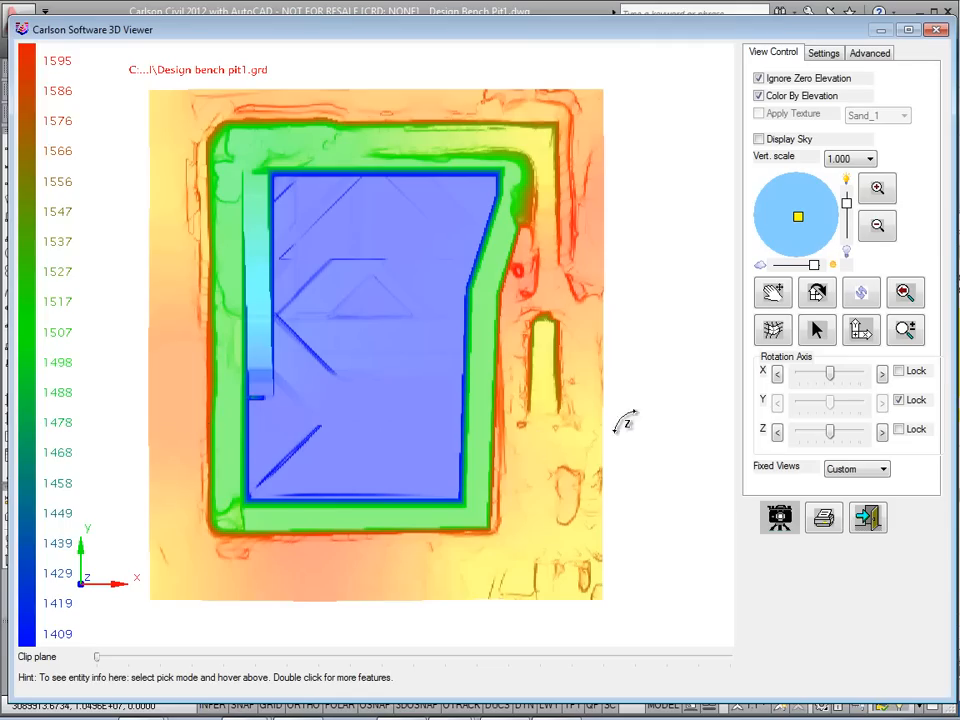
Rotate the gridded pit, inspect its cells up close as a wireframe mesh, and exit the 3D viewer
click(761, 100)
drag(392, 389, 392, 501)
drag(392, 400, 320, 365)
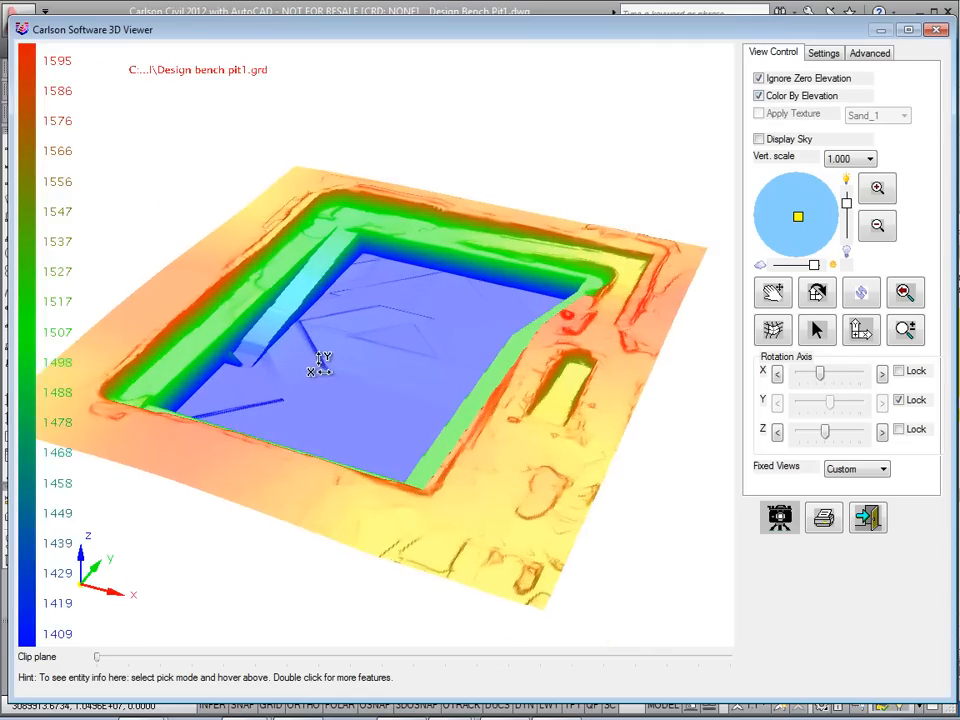
scroll(319, 365, up, 2)
scroll(356, 380, up, 6)
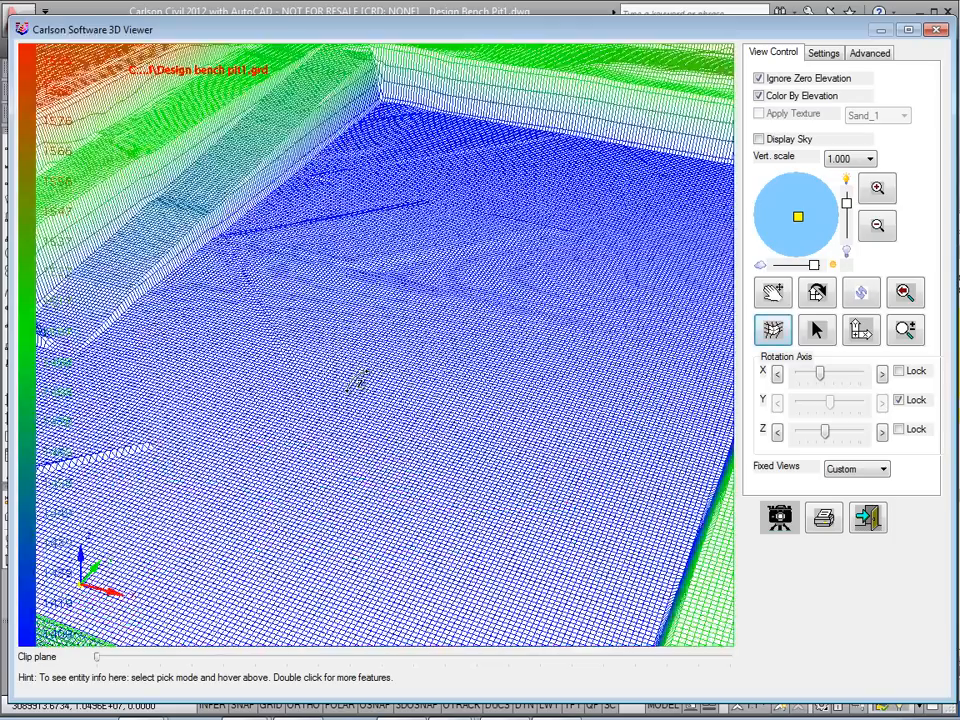
scroll(356, 382, down, 10)
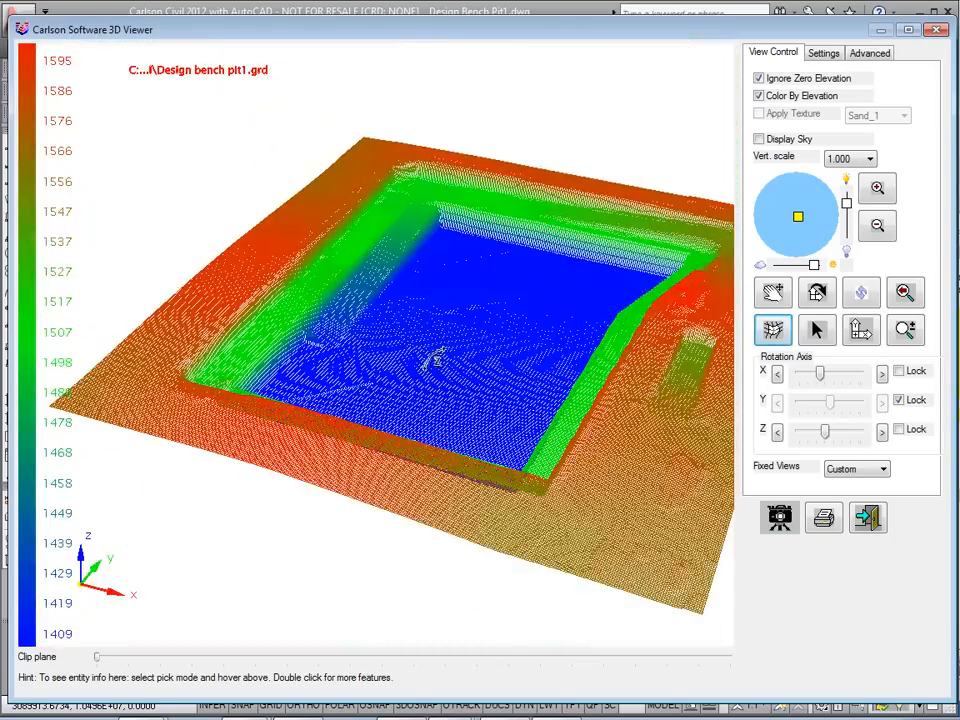
drag(692, 270, 492, 551)
scroll(411, 428, up, 4)
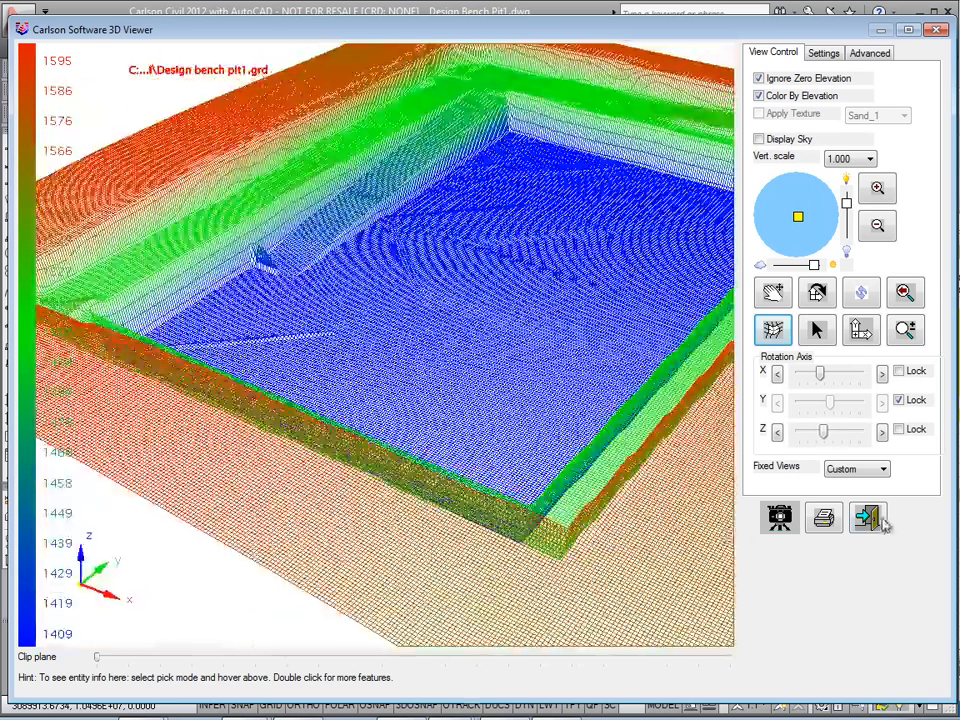
click(871, 521)
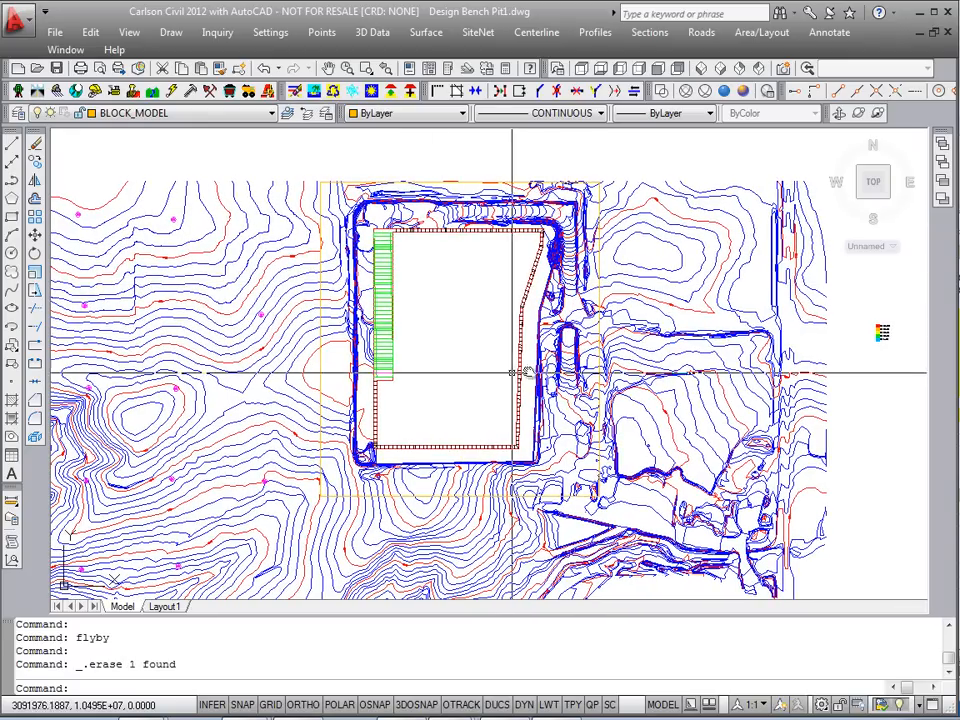
Draw a polyline along the access road, from east of the pit, around its northern side and down the ramp to the pit floor
text(l)
key(Return)
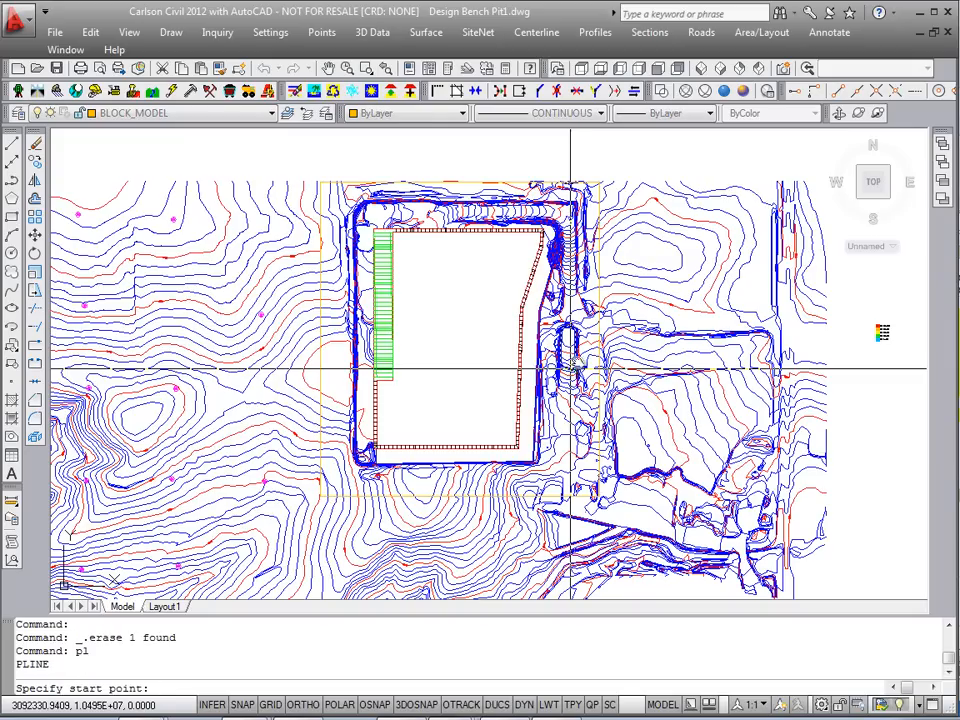
click(565, 233)
click(567, 230)
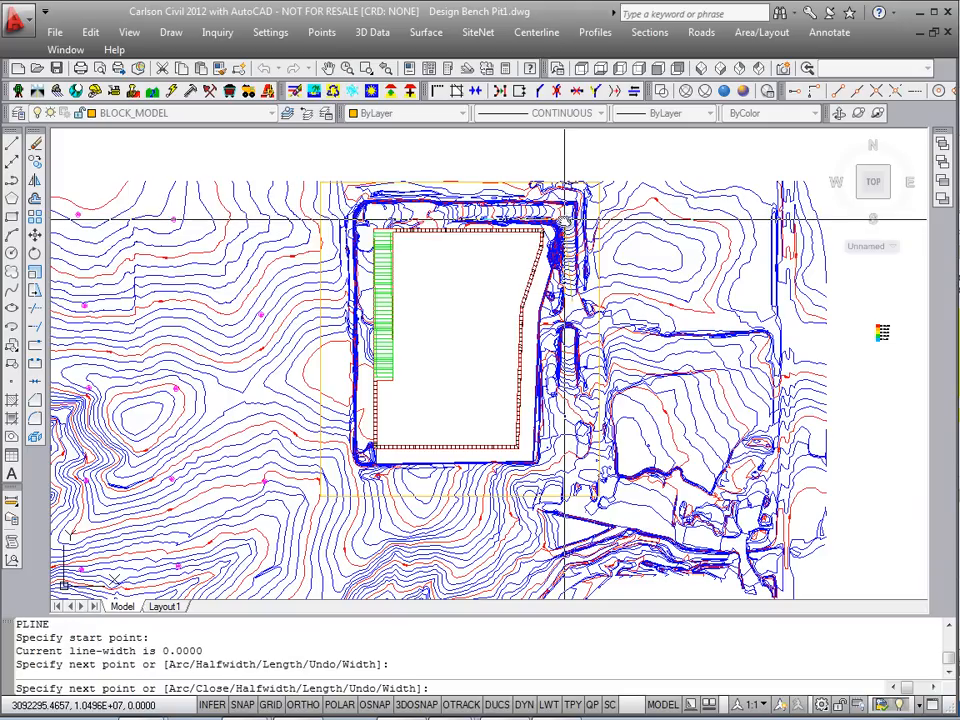
click(500, 216)
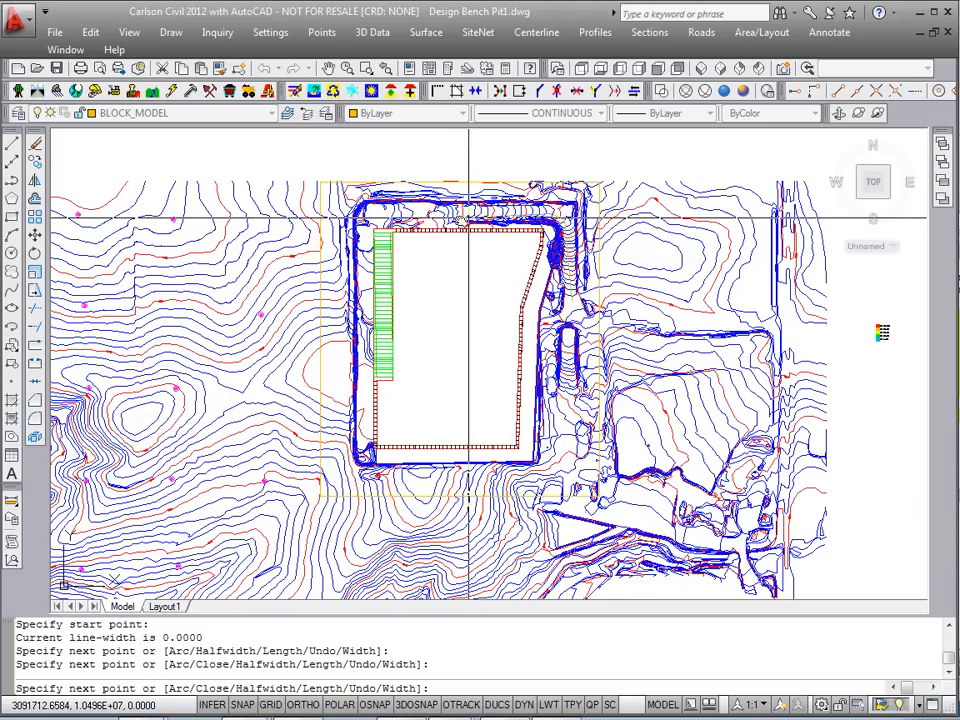
click(389, 216)
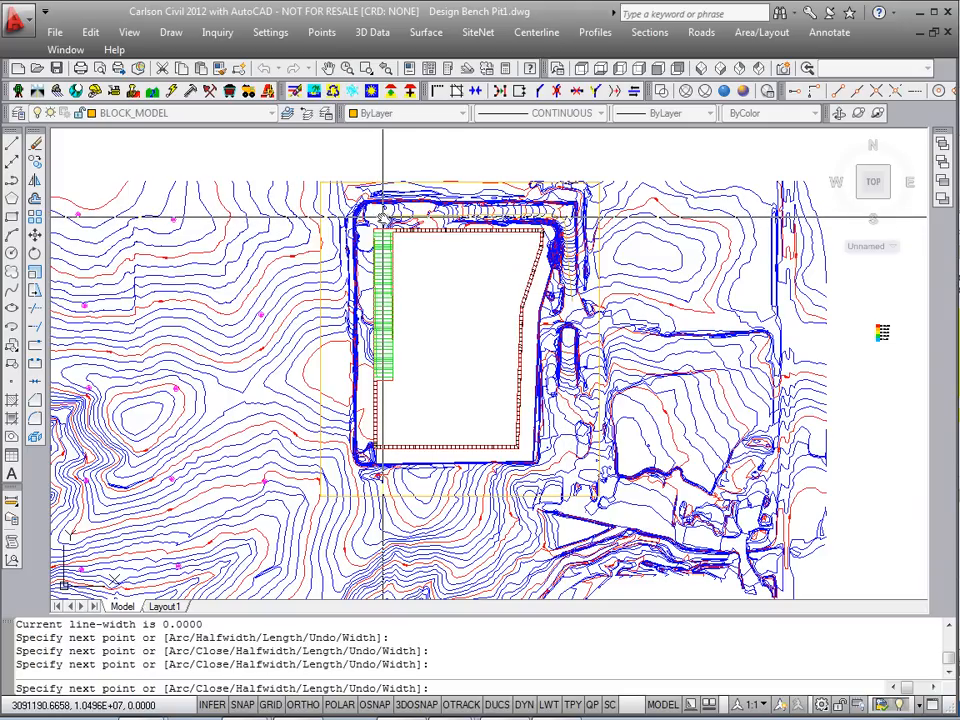
click(385, 386)
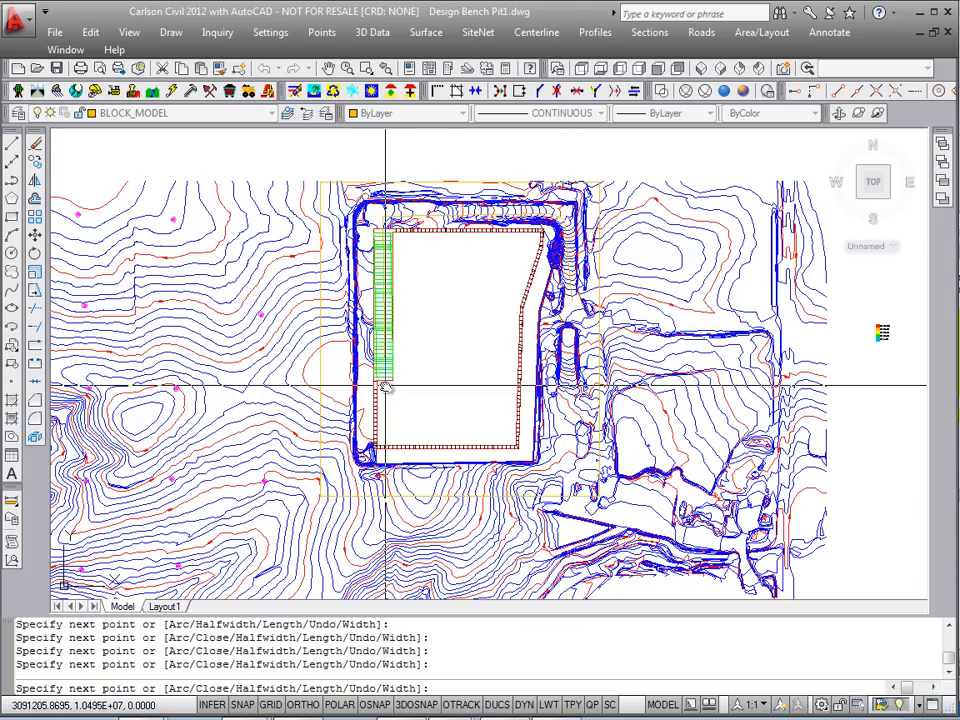
key(Return)
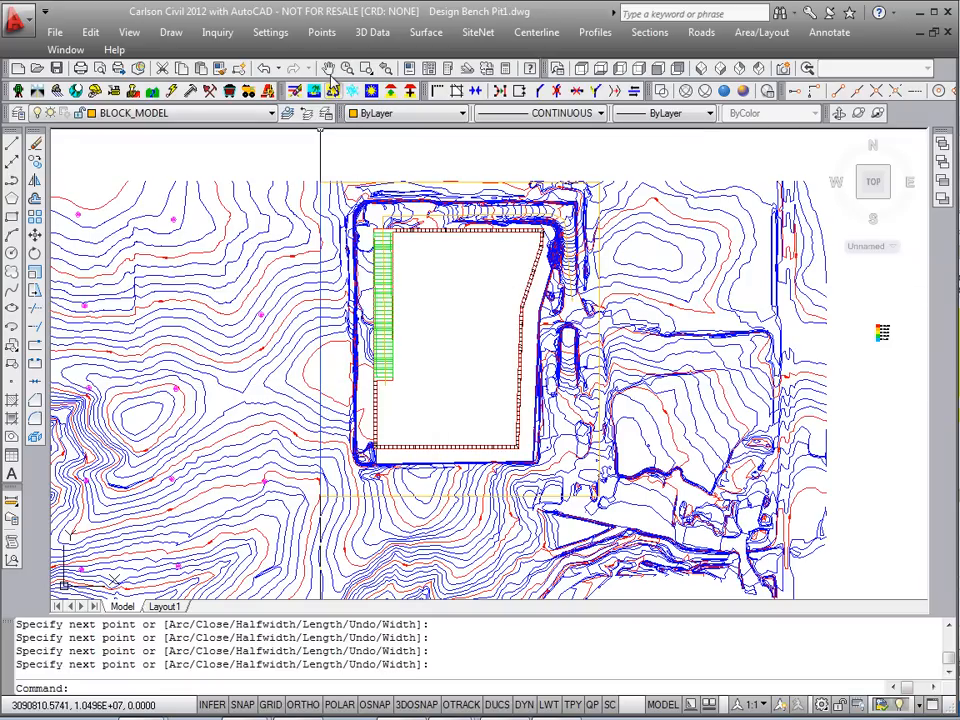
Start a 2D to 3D polyline conversion by surface model, using Design bench pit1.grd as the surface
click(373, 34)
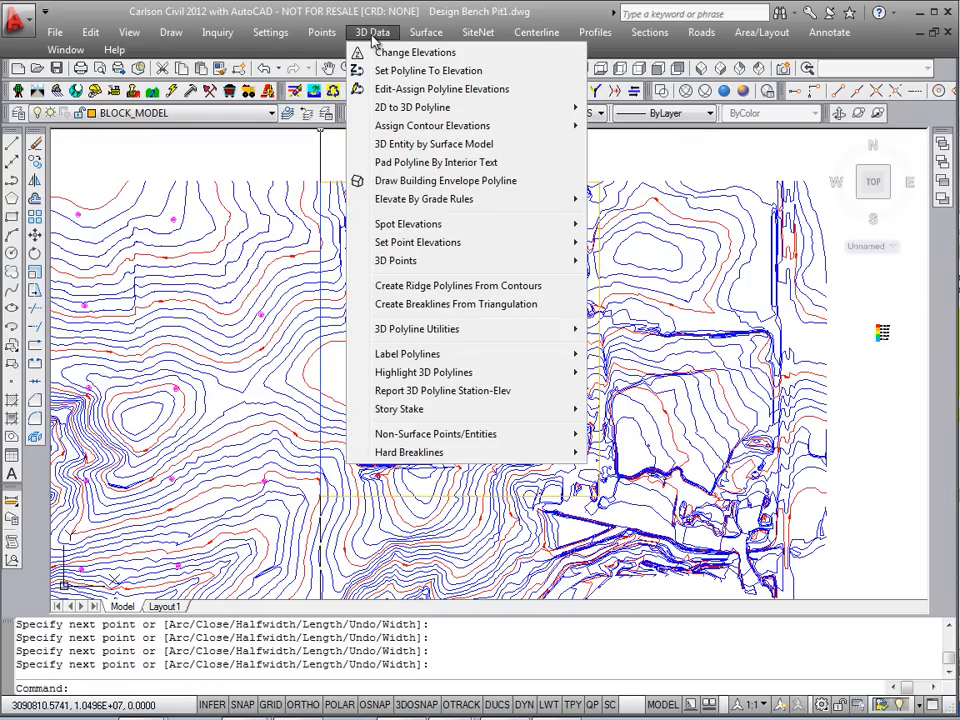
mouse_move(393, 112)
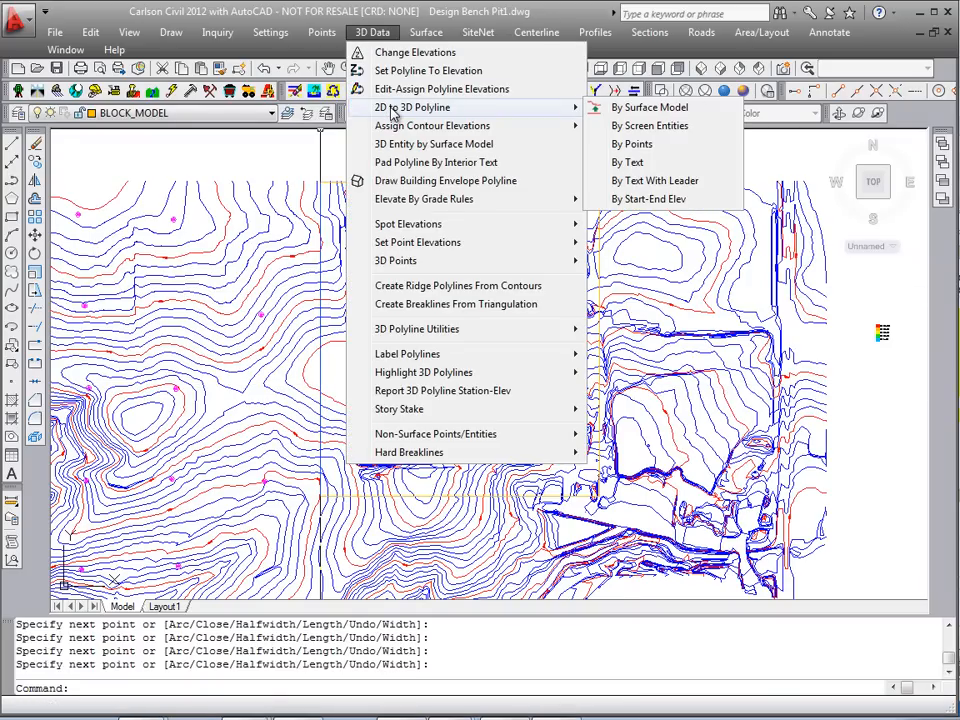
click(643, 108)
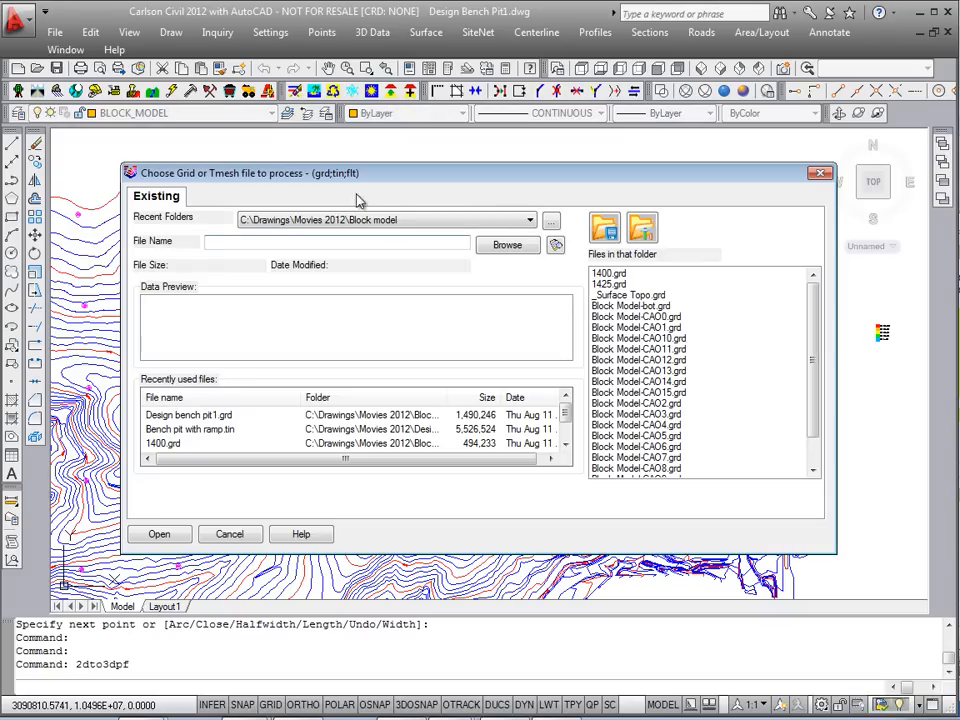
double_click(178, 421)
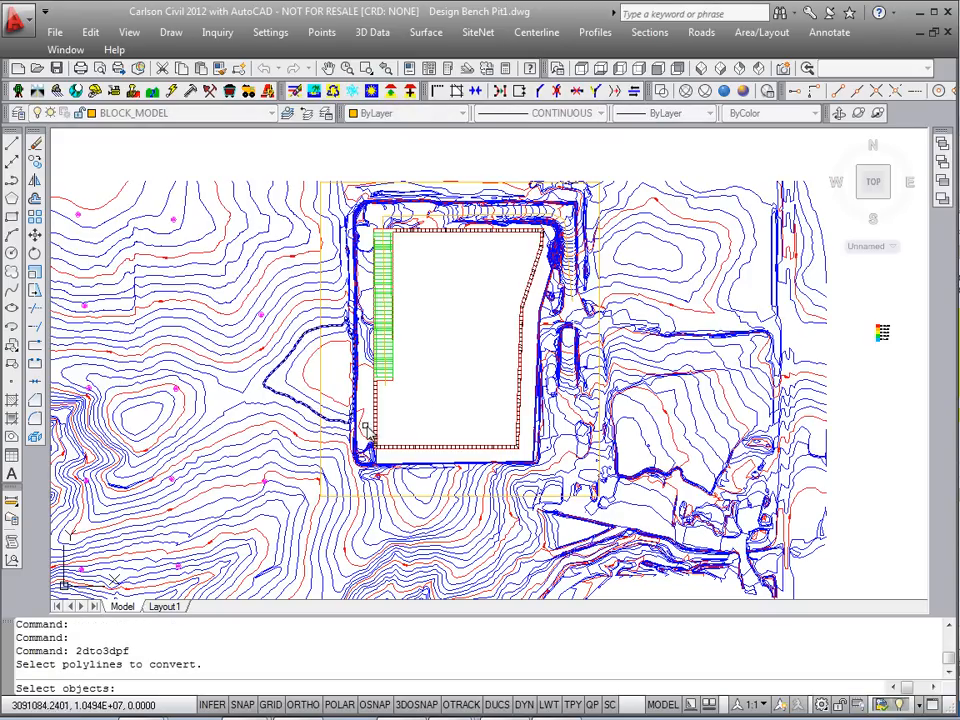
Convert the access road polyline to 3D without keeping the existing polyline or setting a layer name for the converted one
click(386, 390)
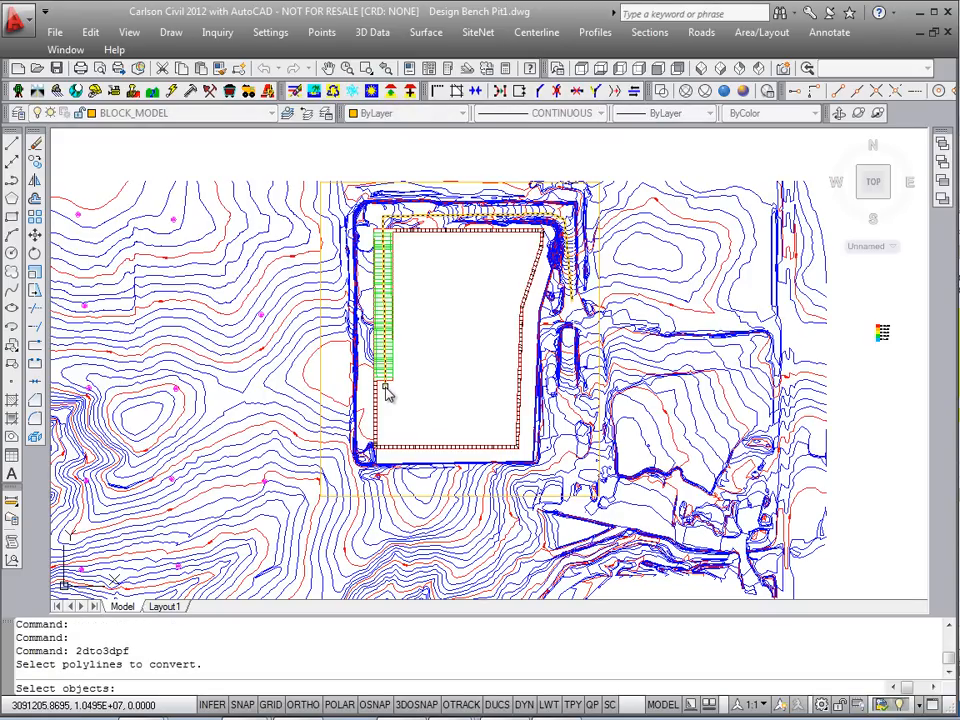
click(386, 390)
key(Return)
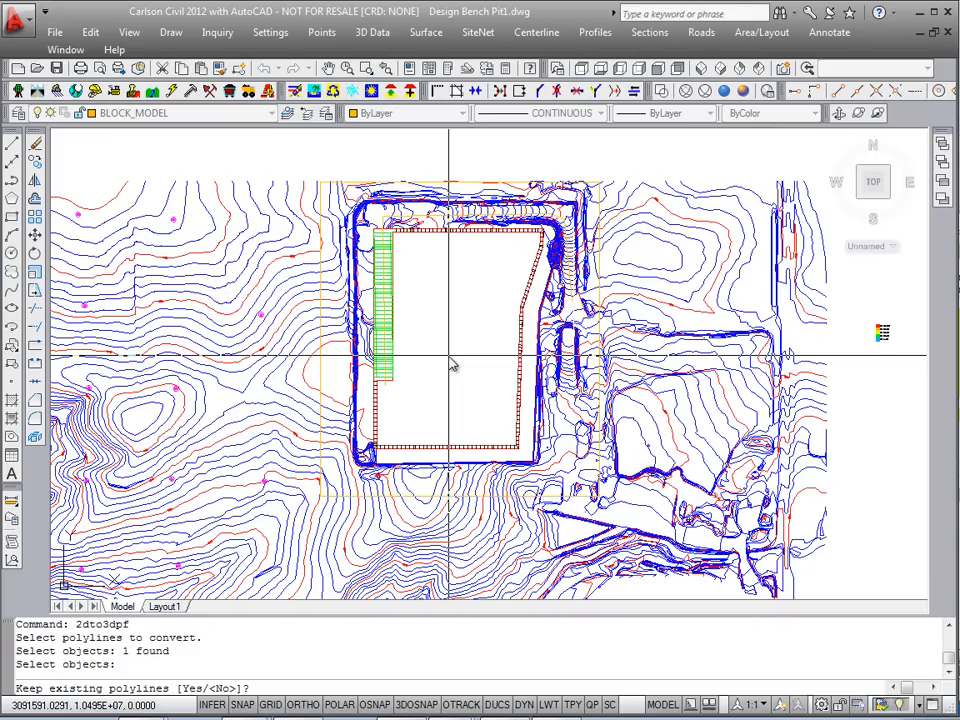
text(n)
key(Return)
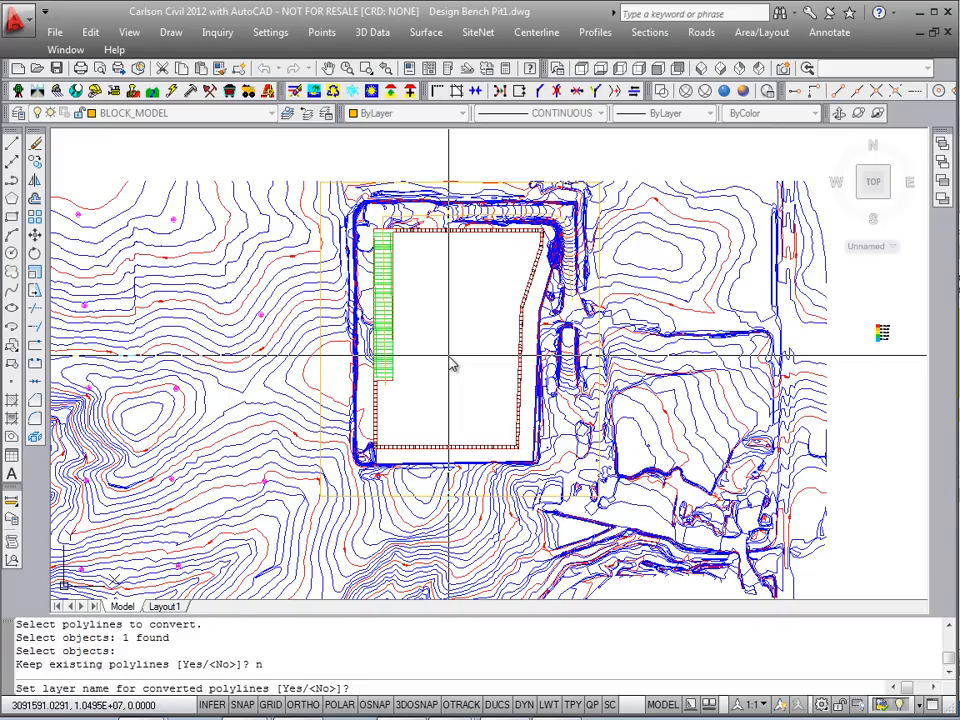
text(n)
key(Return)
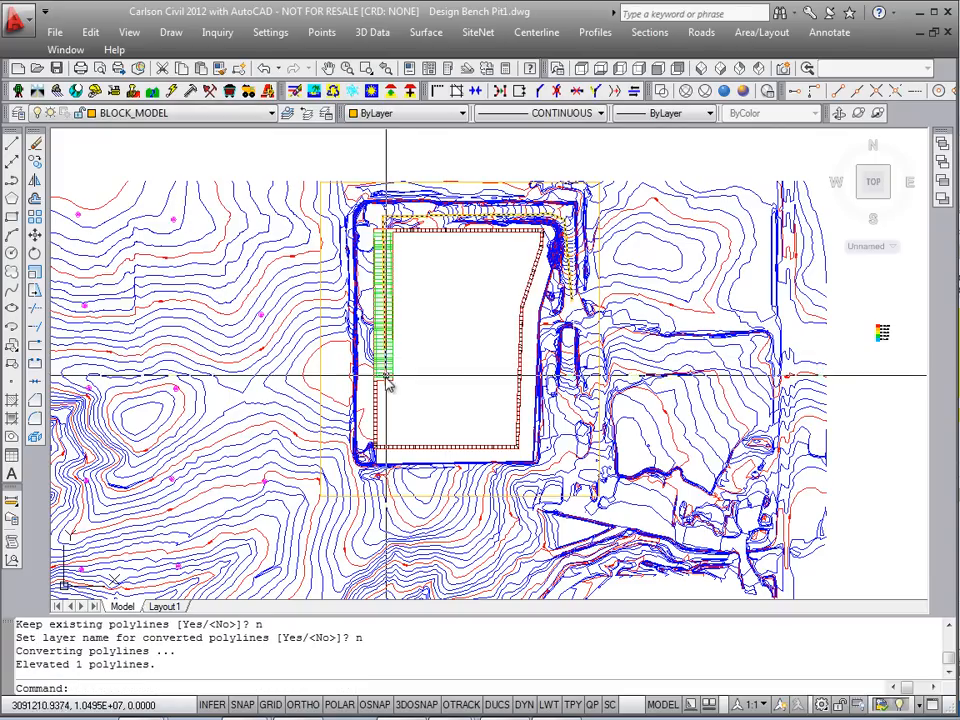
click(385, 380)
key(Escape)
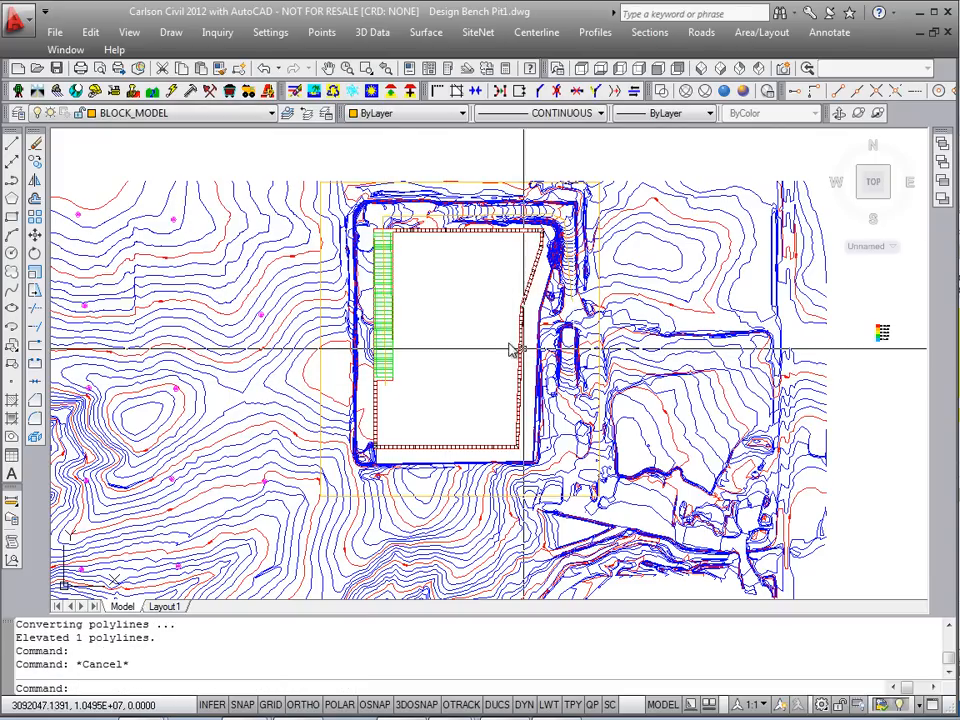
key(Escape)
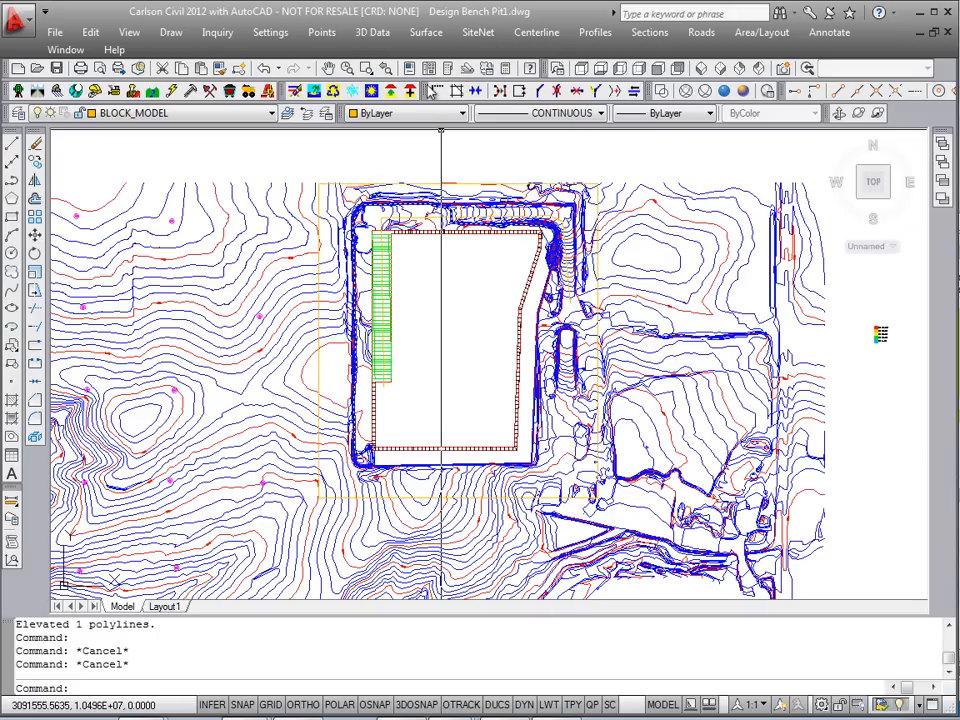
Launch a Surface 3D FlyOver on Design bench pit1.grd that follows the access road's 3D polyline
click(426, 32)
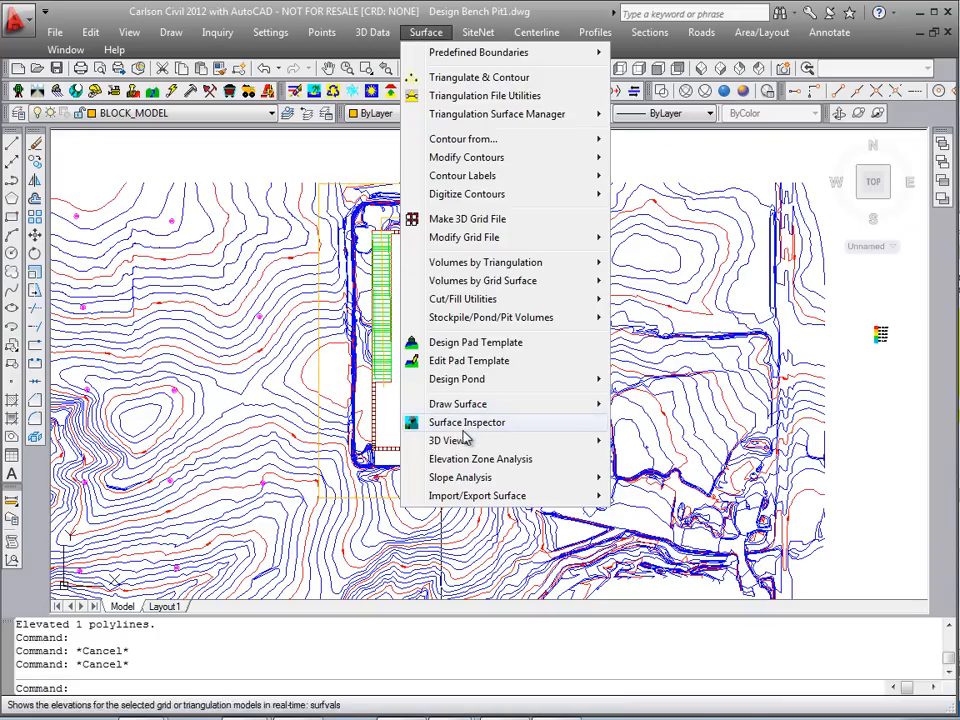
mouse_move(465, 441)
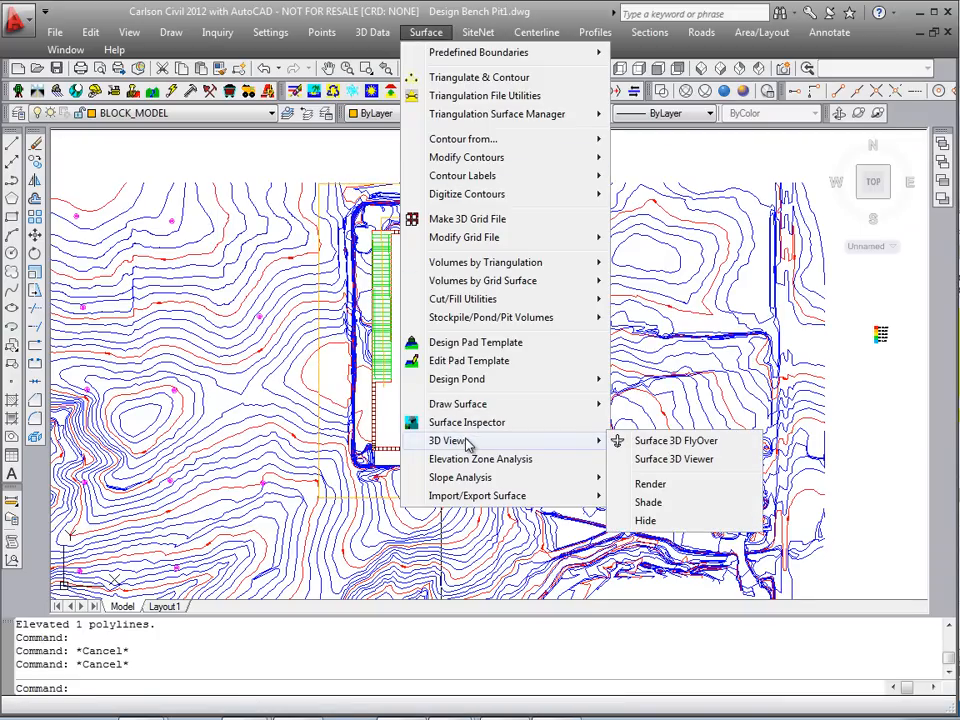
click(700, 443)
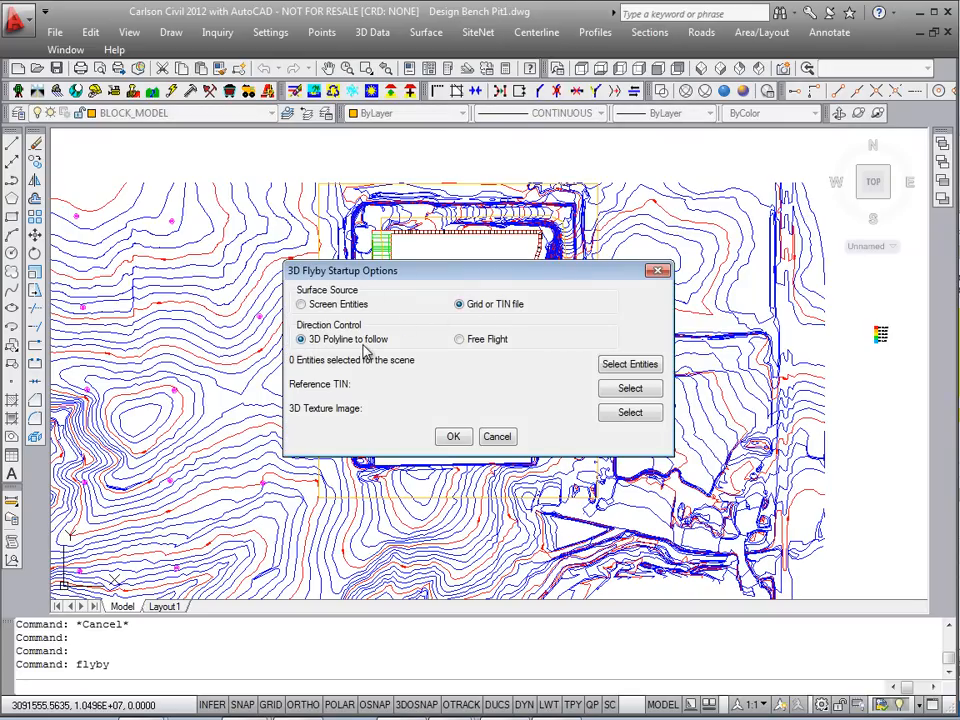
click(452, 437)
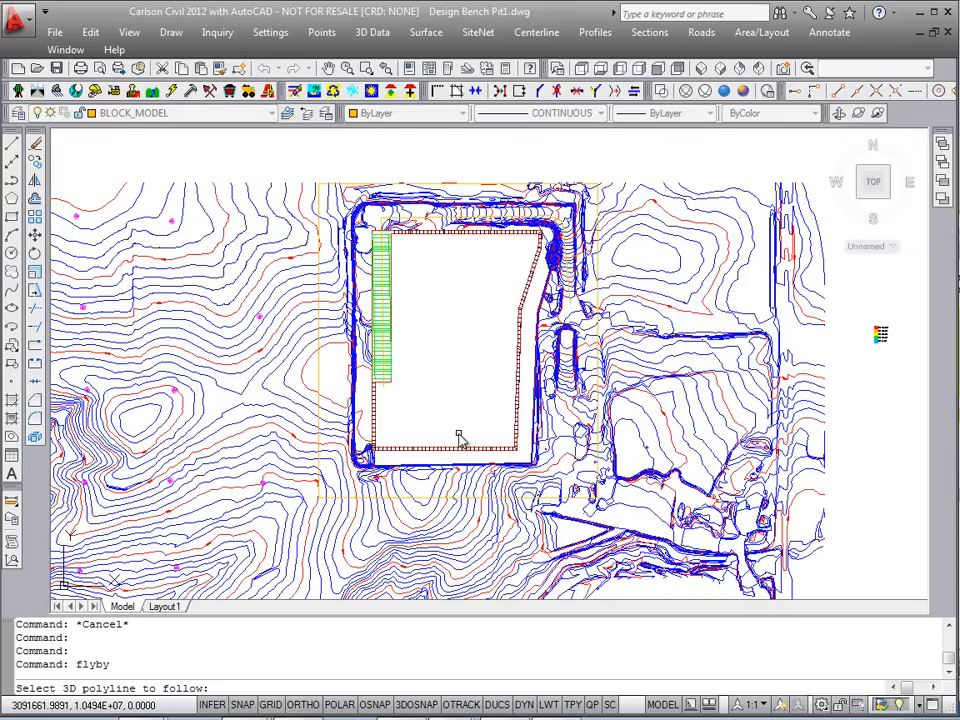
click(388, 393)
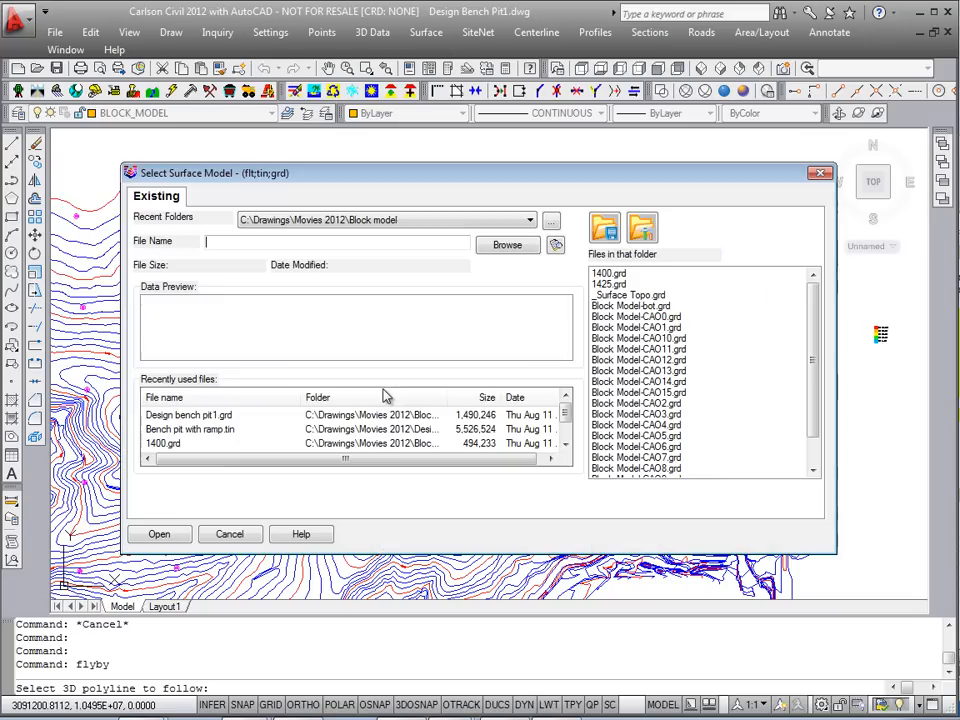
double_click(209, 421)
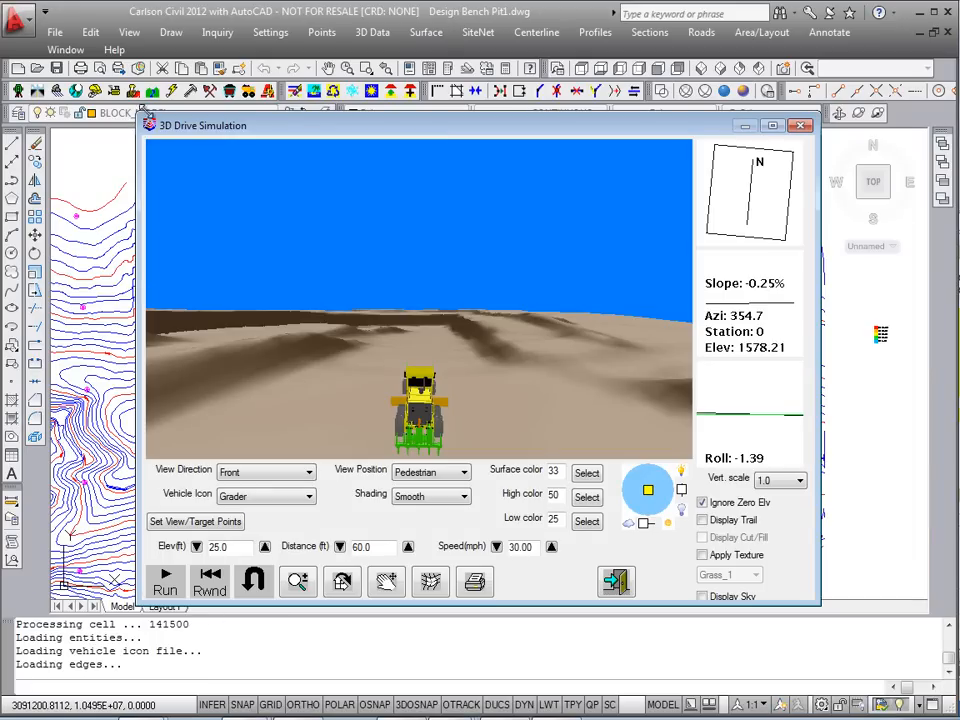
Enlarge the 3D Drive Simulation window and rotate the scene to view the grader from an angle
drag(134, 112, 56, 42)
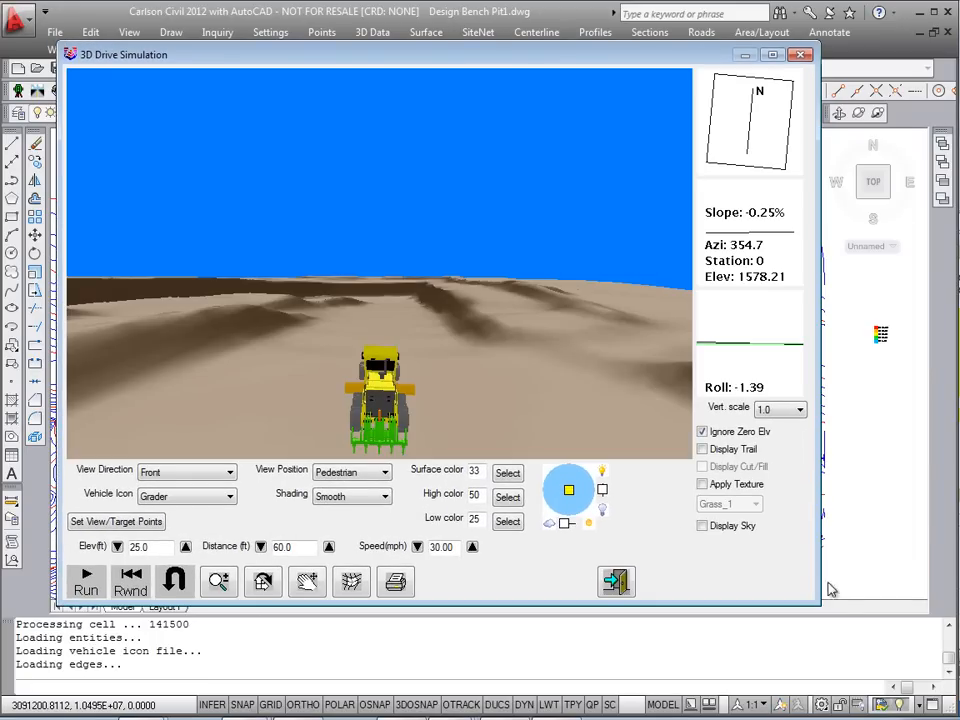
drag(813, 605, 870, 641)
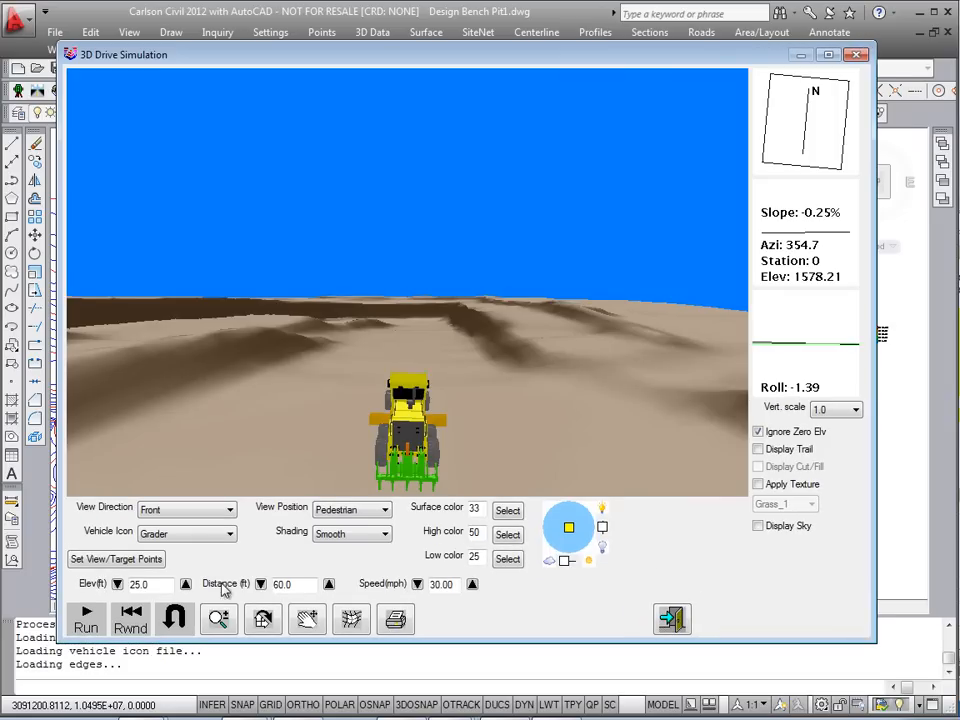
drag(645, 400, 400, 388)
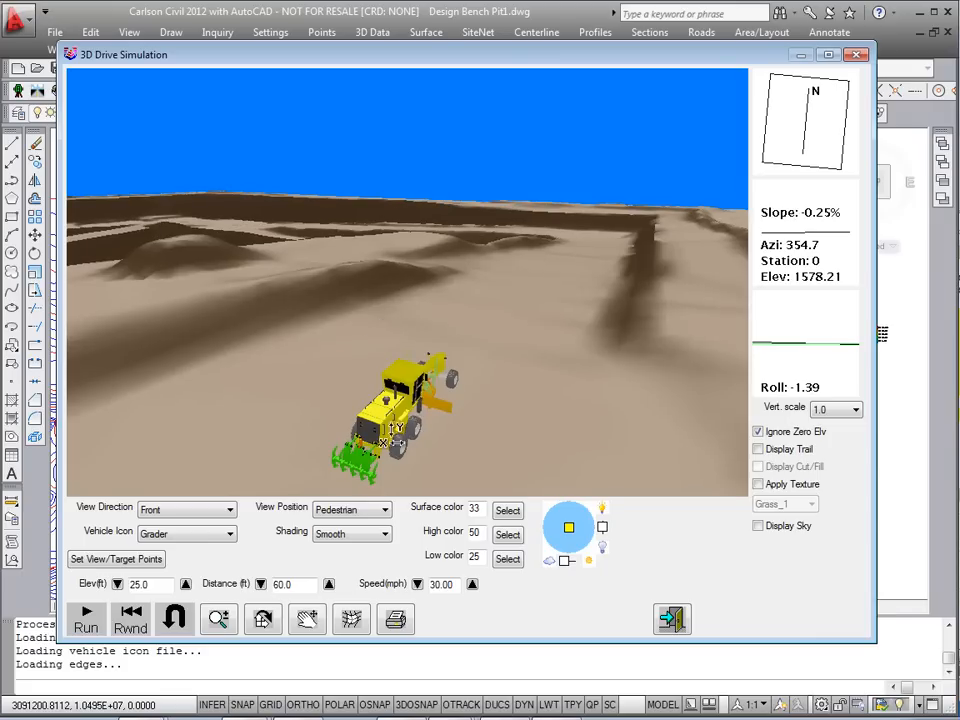
Set the simulation's vehicle icon to Haul Truck and rotate the view to look at it from behind
click(222, 538)
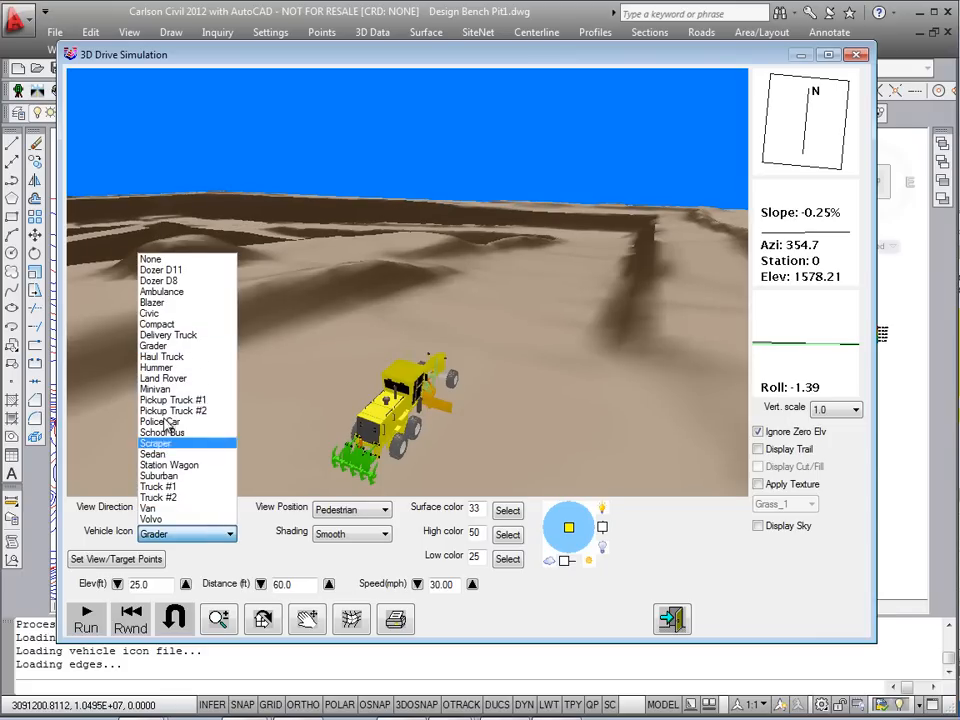
click(170, 357)
drag(620, 425, 402, 336)
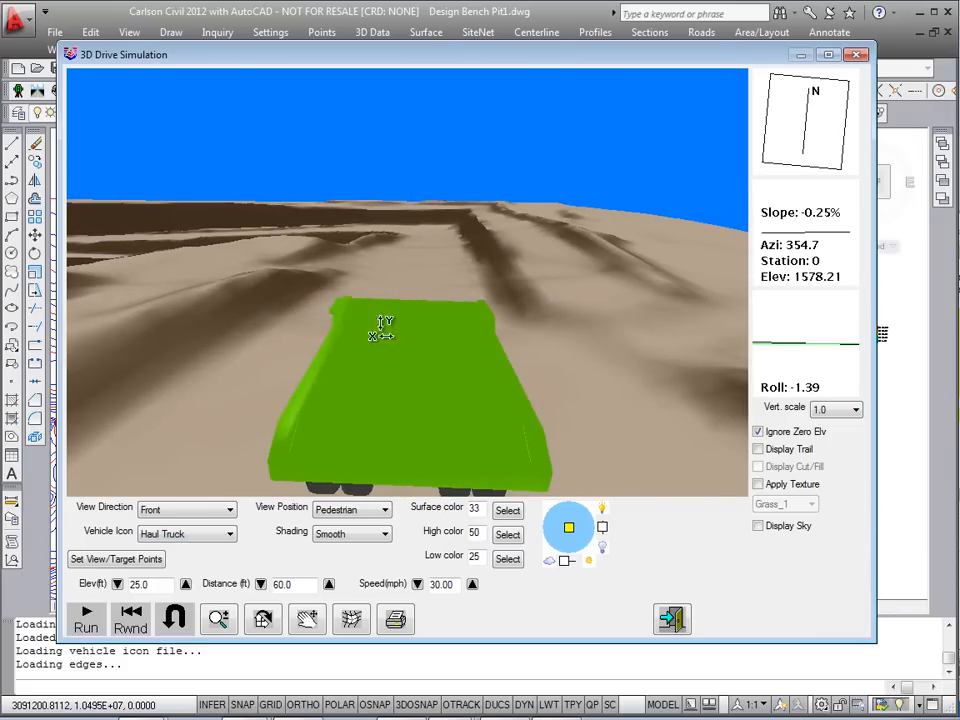
Set the simulation's vehicle icon to Scraper and rotate the scene to view it from an angle
click(230, 534)
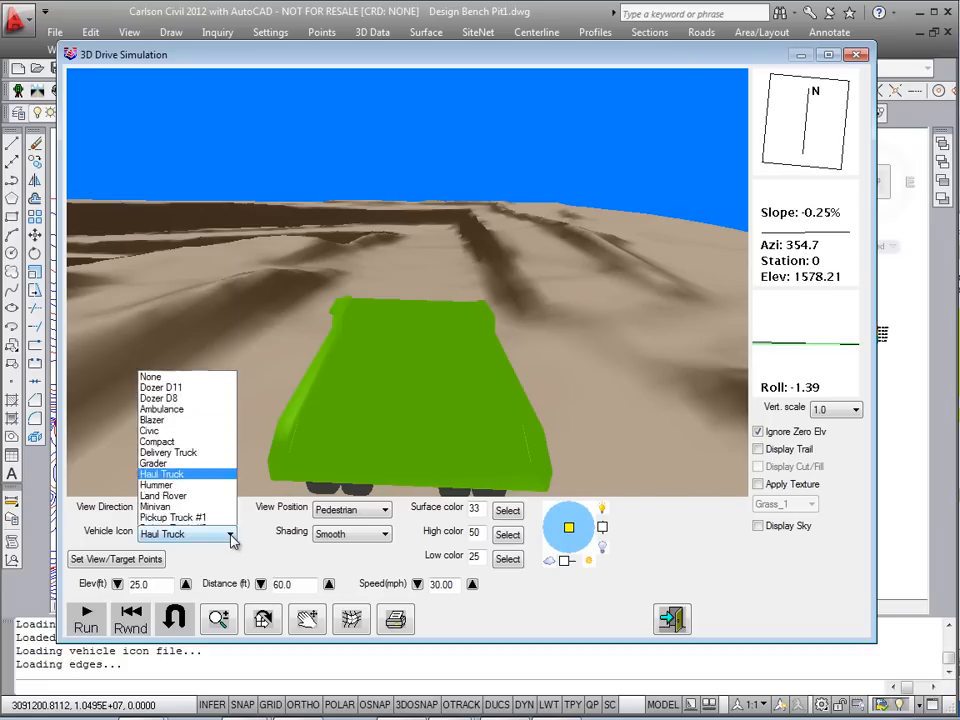
click(197, 452)
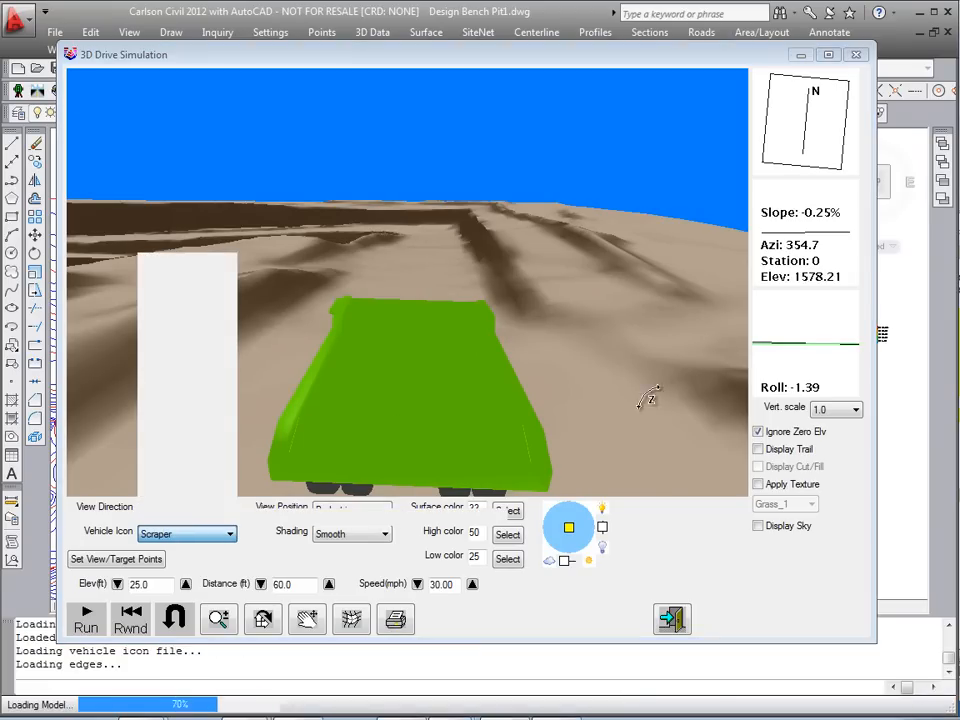
drag(556, 458, 499, 475)
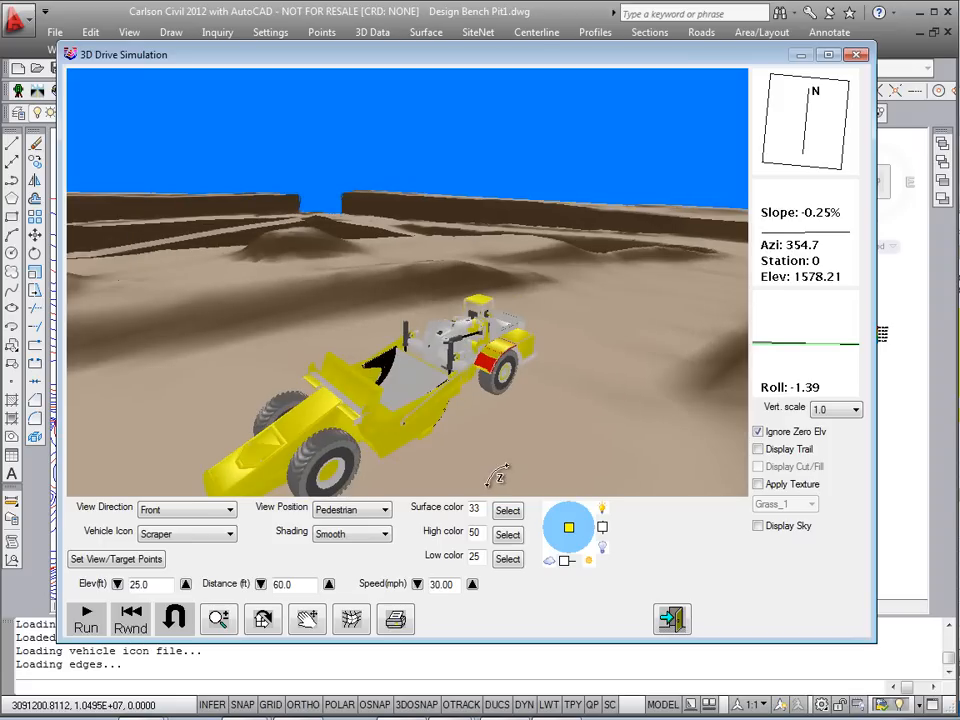
Set the simulation's vehicle icon to Dozer D11 and rotate the scene to view the dozer from behind at an angle
click(230, 534)
click(178, 268)
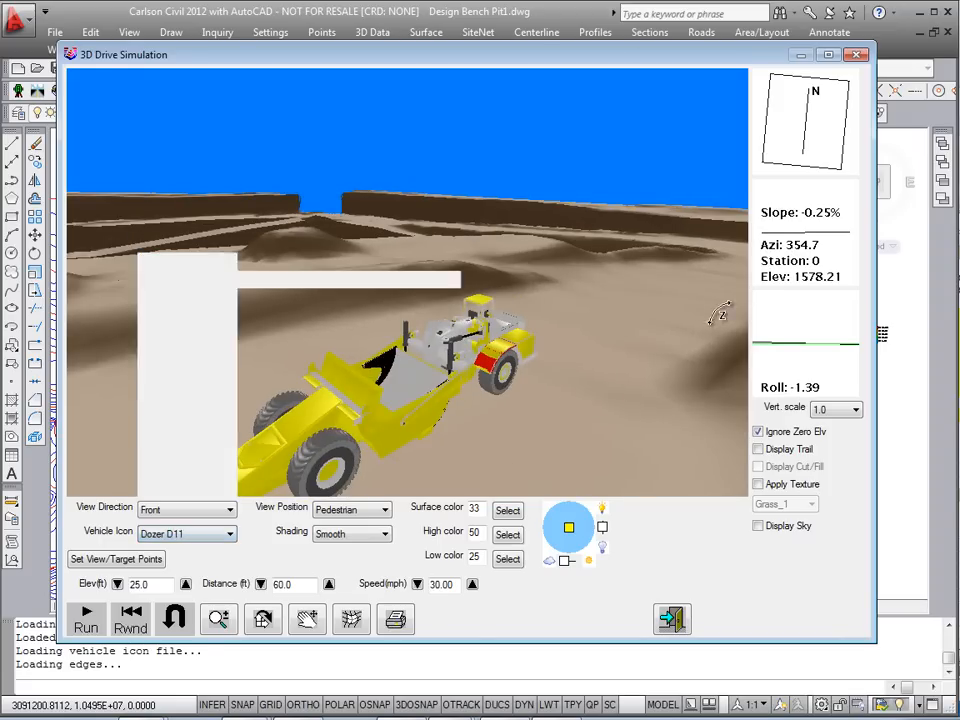
drag(643, 401, 273, 488)
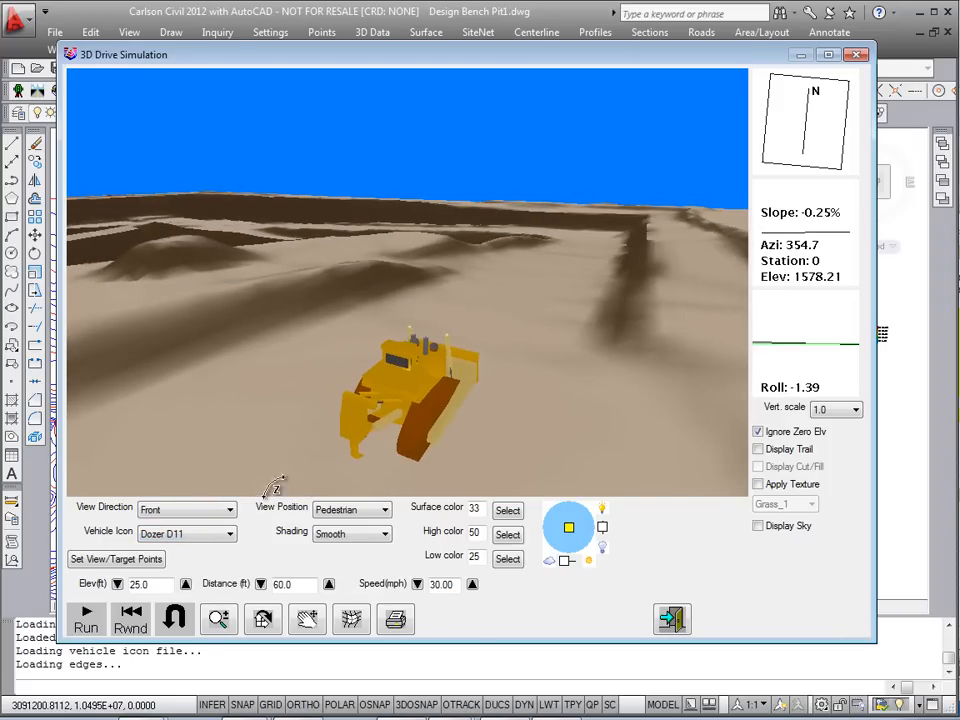
Run the drive simulation with the Grader icon, raise its speed to 36 mph, and stop it partway down the pit ramp
click(231, 535)
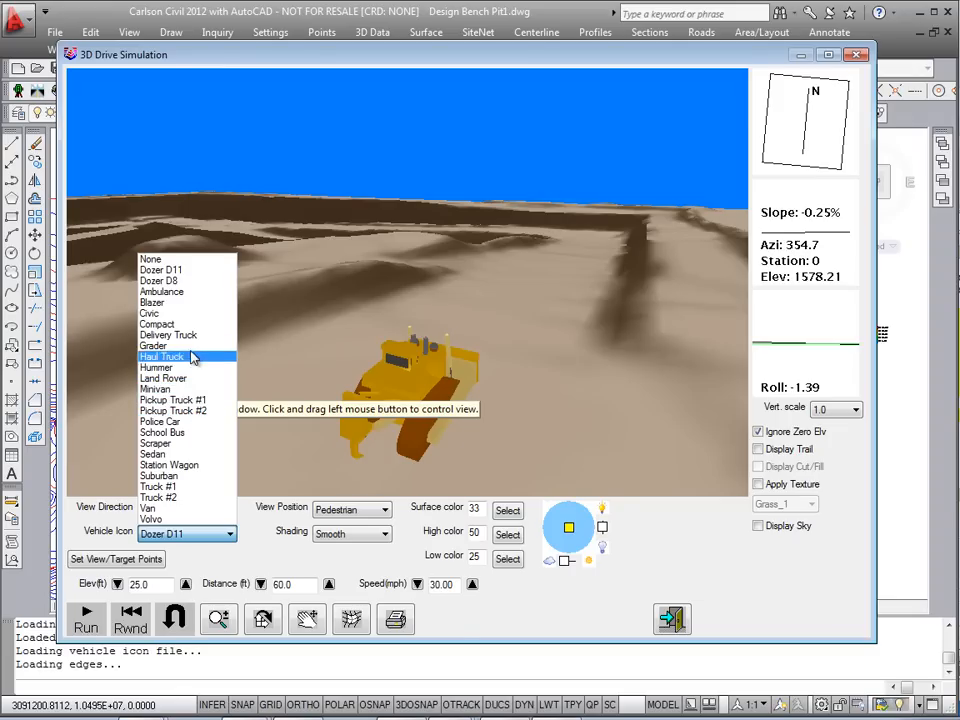
click(185, 346)
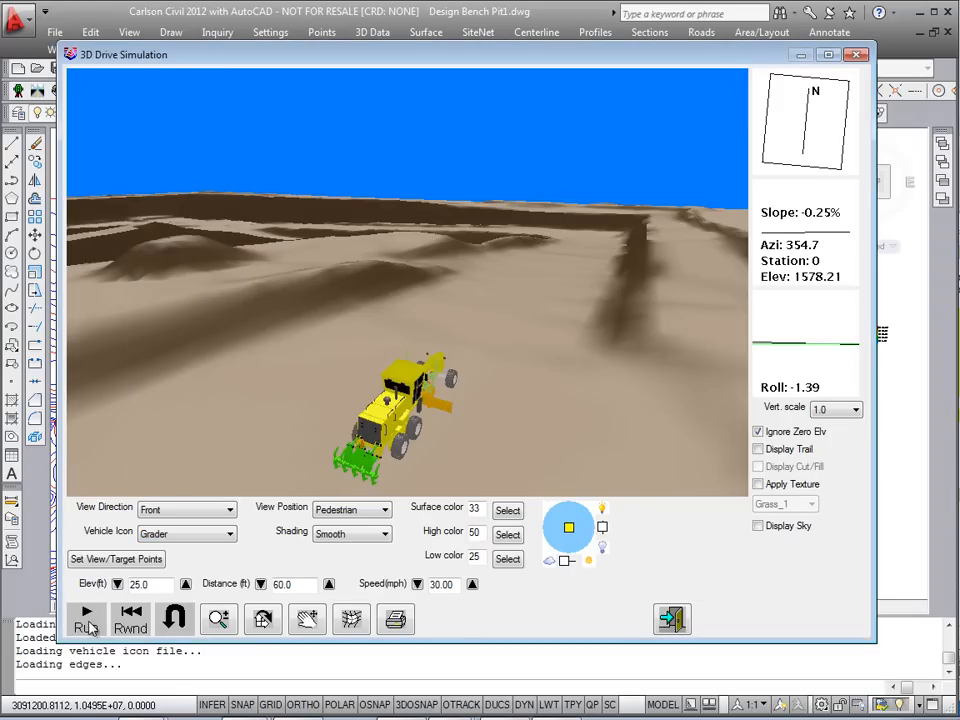
click(86, 622)
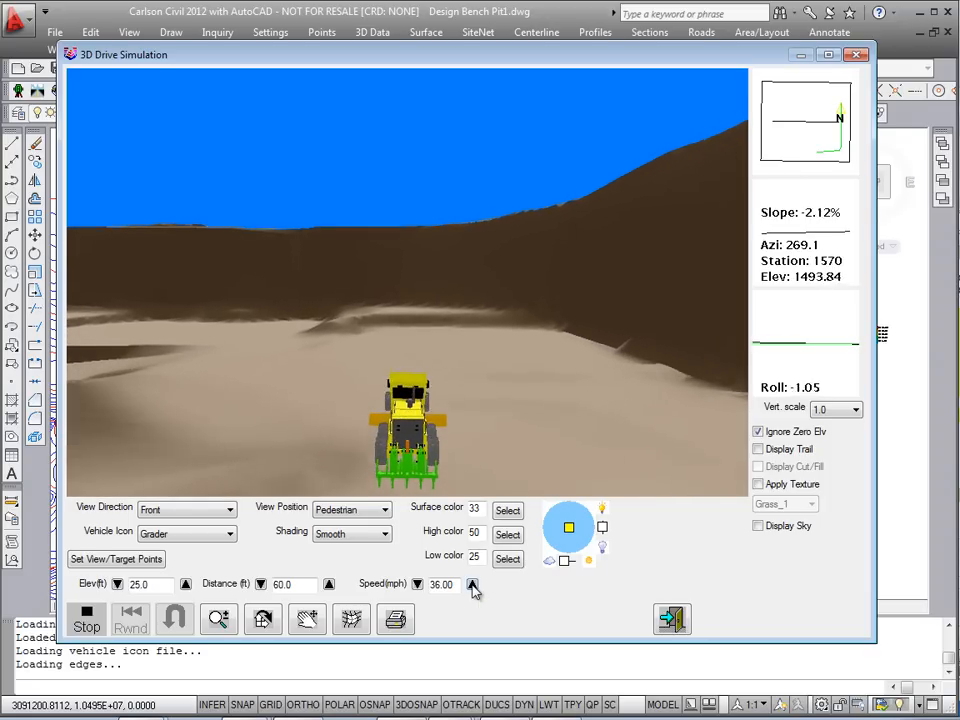
click(473, 585)
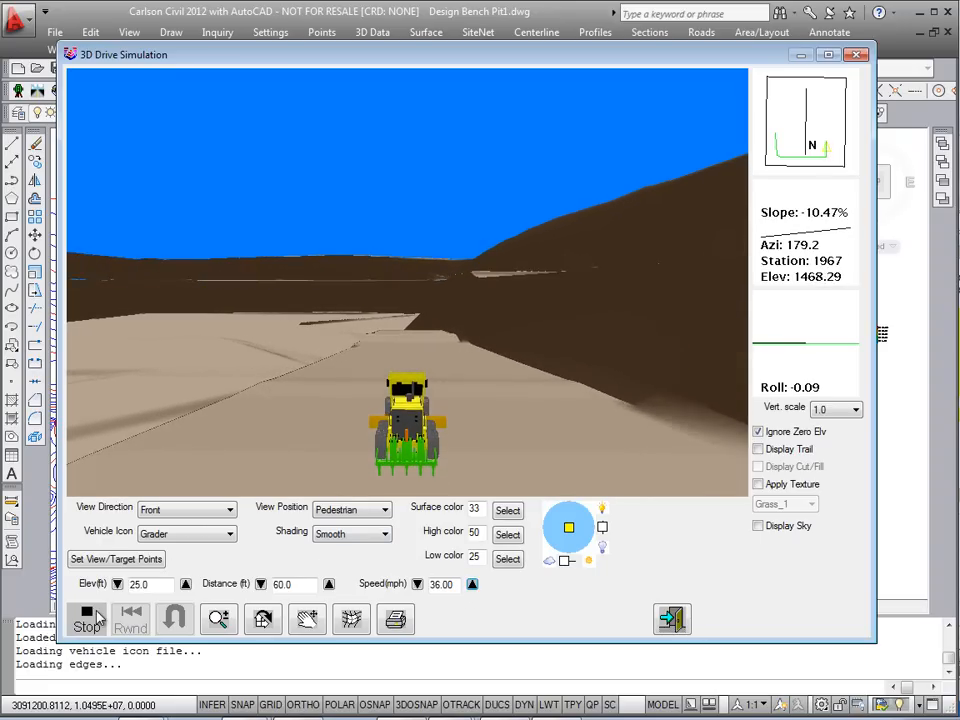
click(88, 622)
Examine the stopped grader and the surrounding ramp and benches from several angles and distances
drag(420, 370, 495, 234)
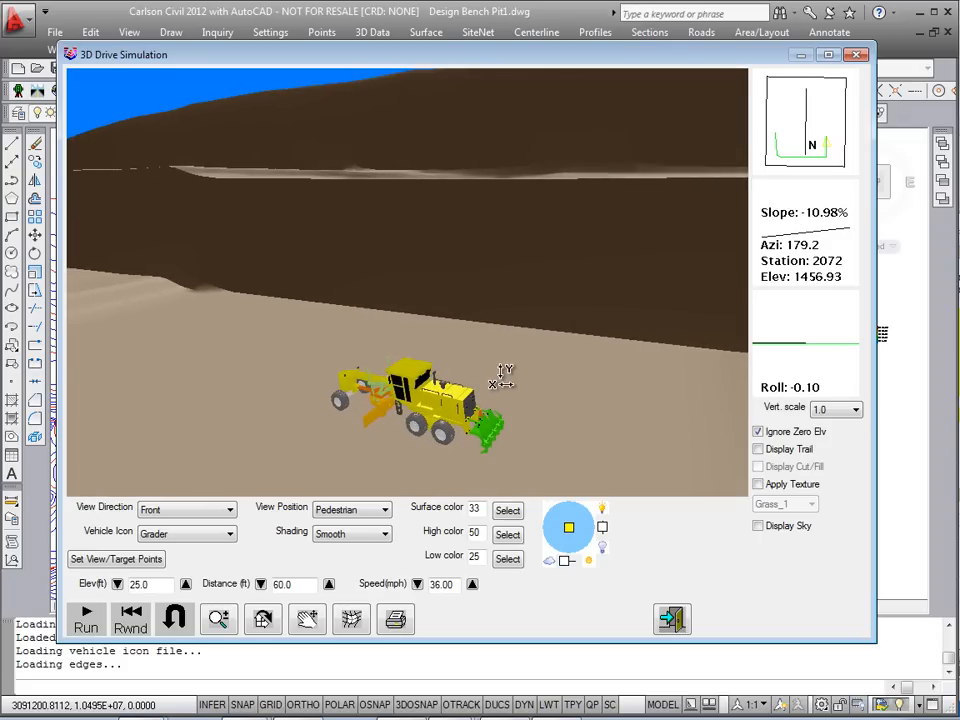
scroll(505, 373, down, 5)
drag(502, 374, 615, 403)
drag(688, 390, 418, 270)
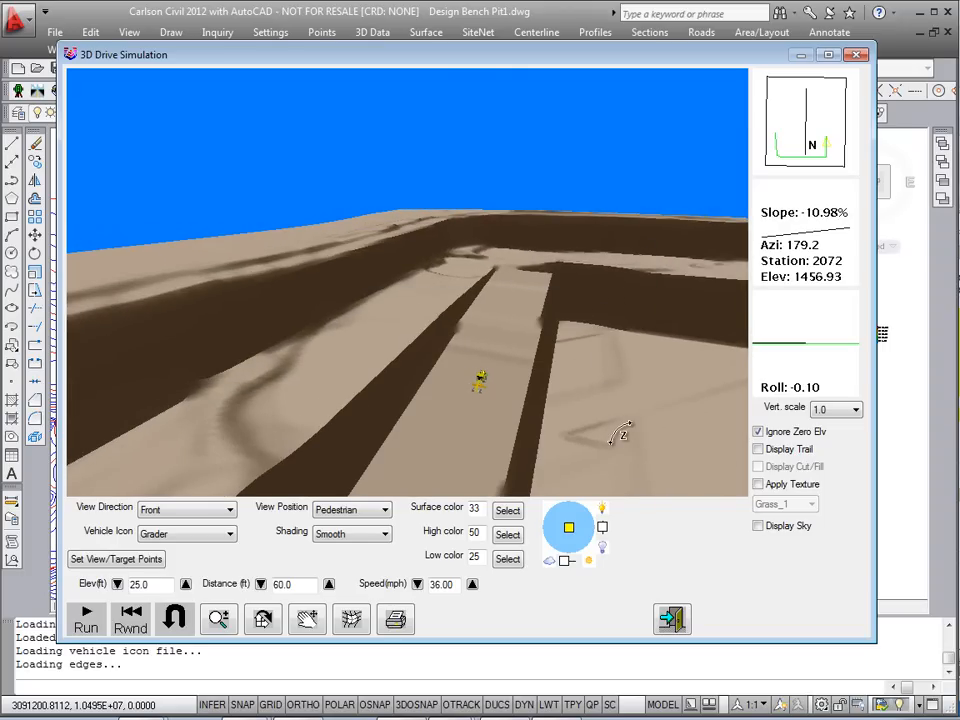
drag(624, 431, 470, 378)
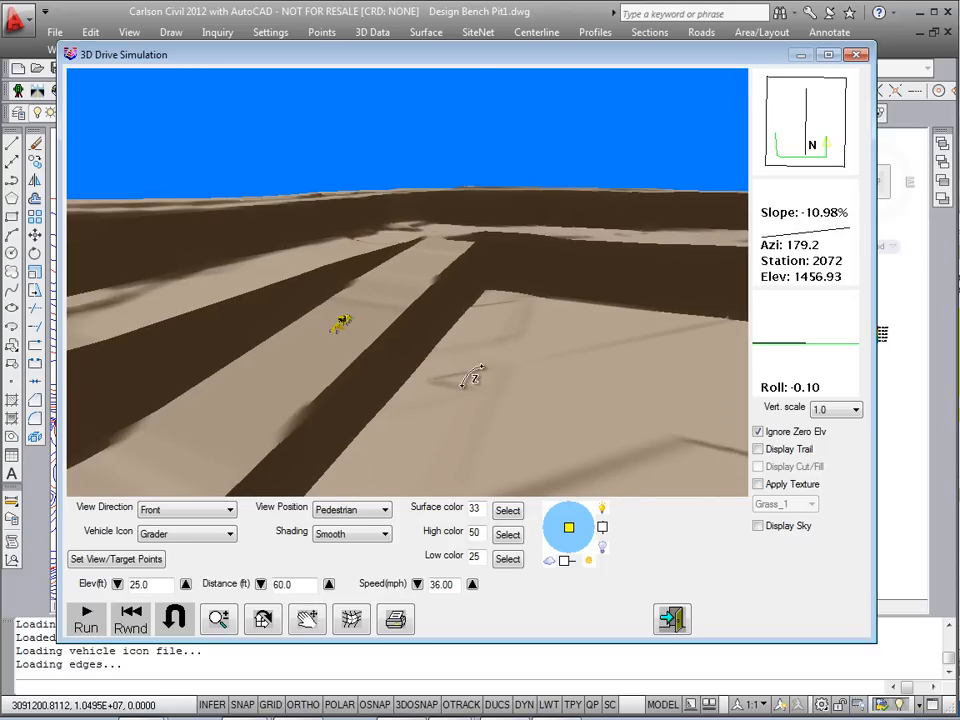
drag(630, 350, 385, 398)
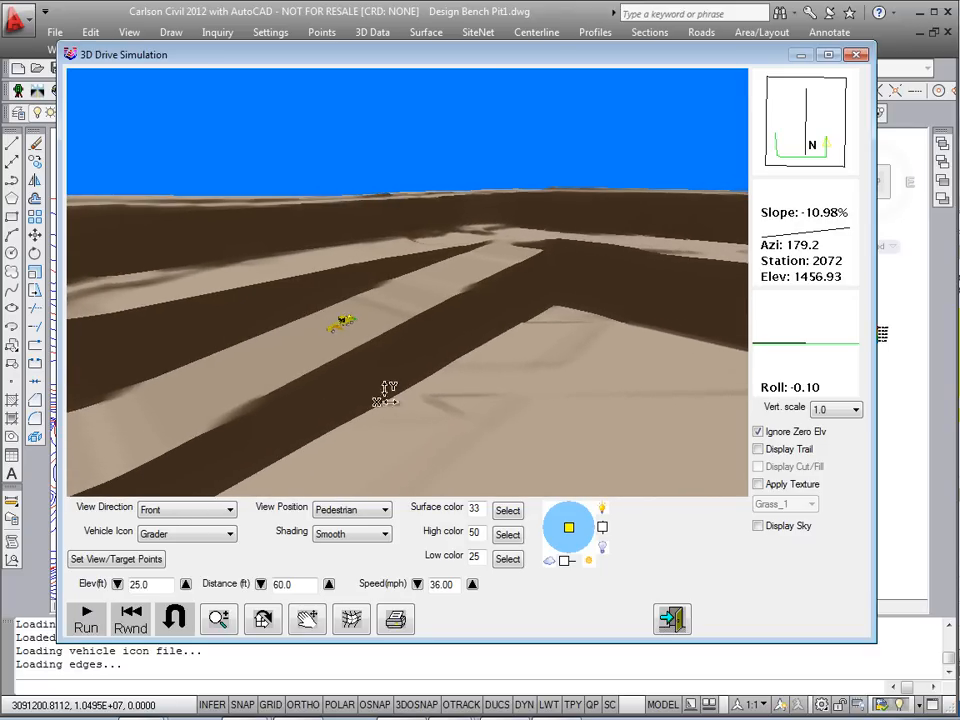
scroll(422, 360, up, 3)
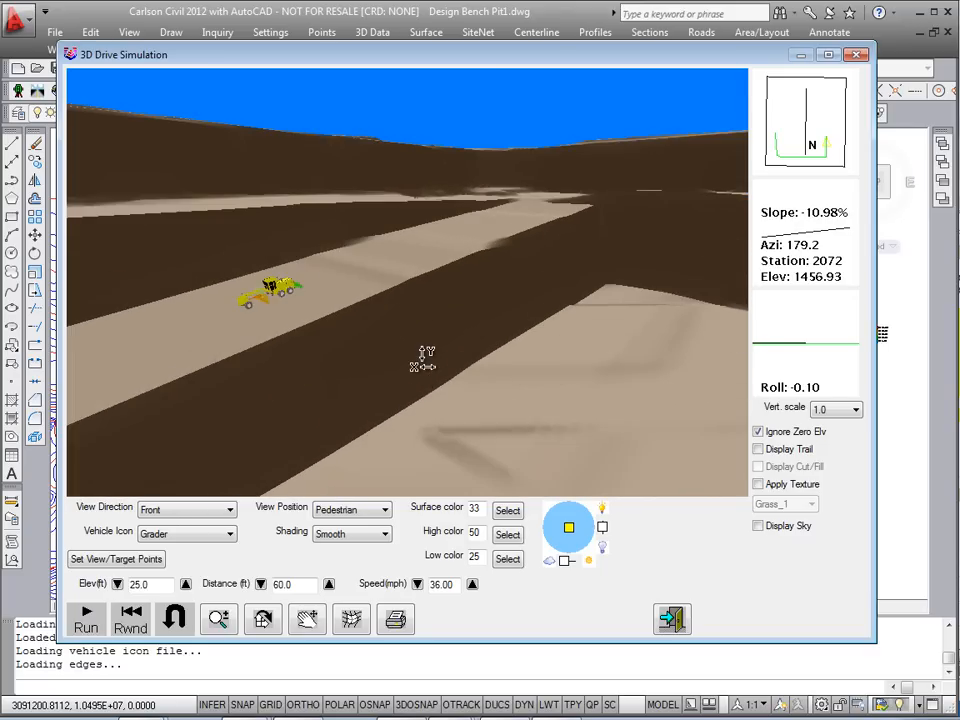